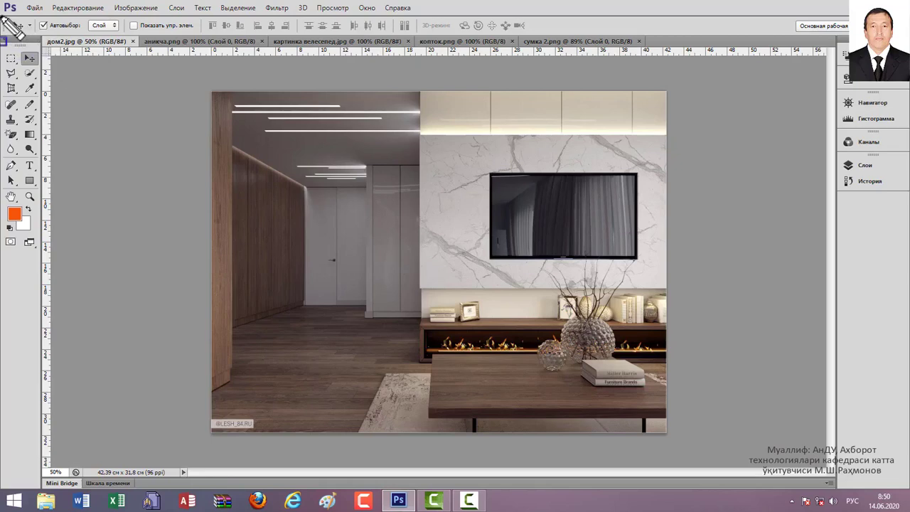
# - Undo a stray tab drag and bring the аникча.png teddy bear document to the front
pyautogui.moveTo(2, 16); pyautogui.dragTo(539, 33)
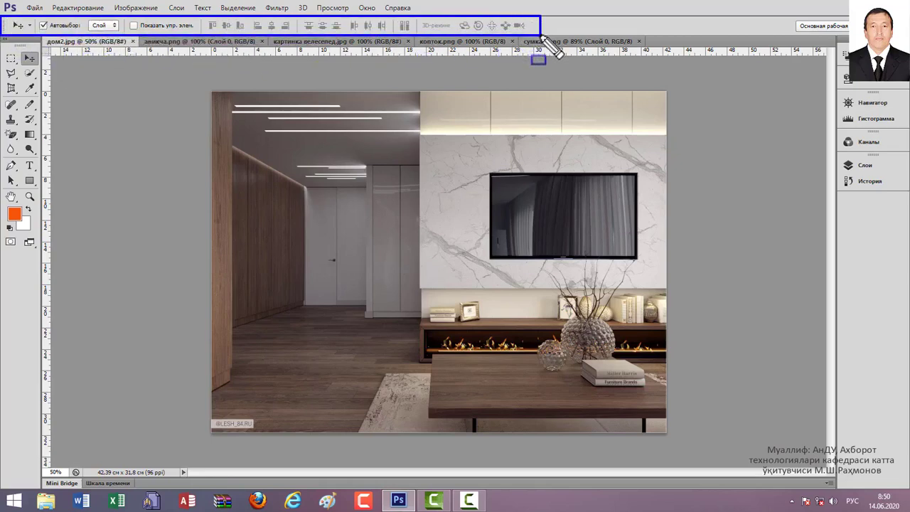
pyautogui.hotkey('ctrl', 'z')
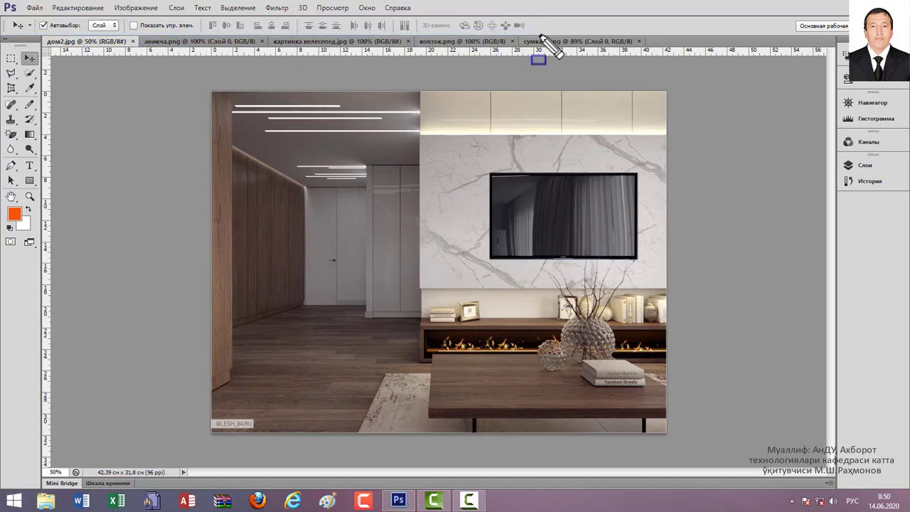
pyautogui.click(152, 42)
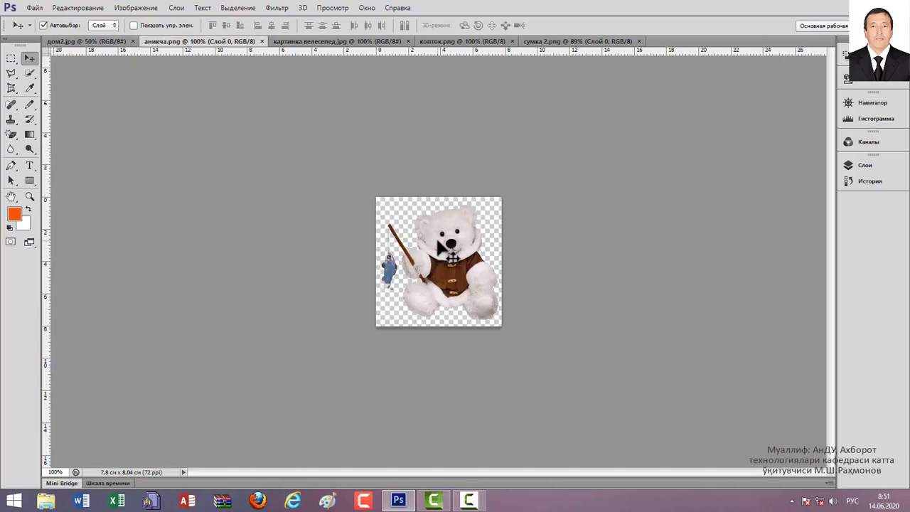
# - Drag the teddy bear into дом2.jpg as Слой 1 and set it on the floor near the hallway
pyautogui.moveTo(439, 246); pyautogui.dragTo(73, 38)
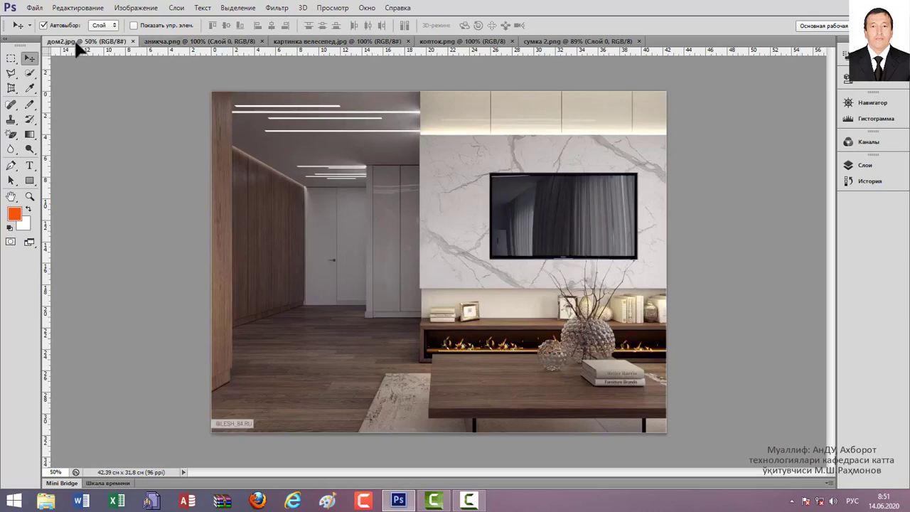
pyautogui.moveTo(74, 38); pyautogui.dragTo(270, 184)
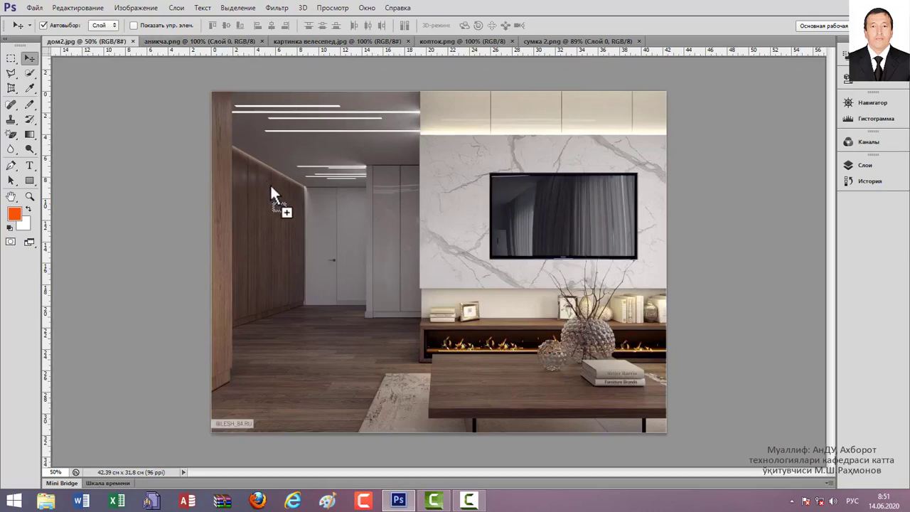
pyautogui.moveTo(271, 187); pyautogui.dragTo(314, 268)
pyautogui.moveTo(313, 269); pyautogui.dragTo(314, 268)
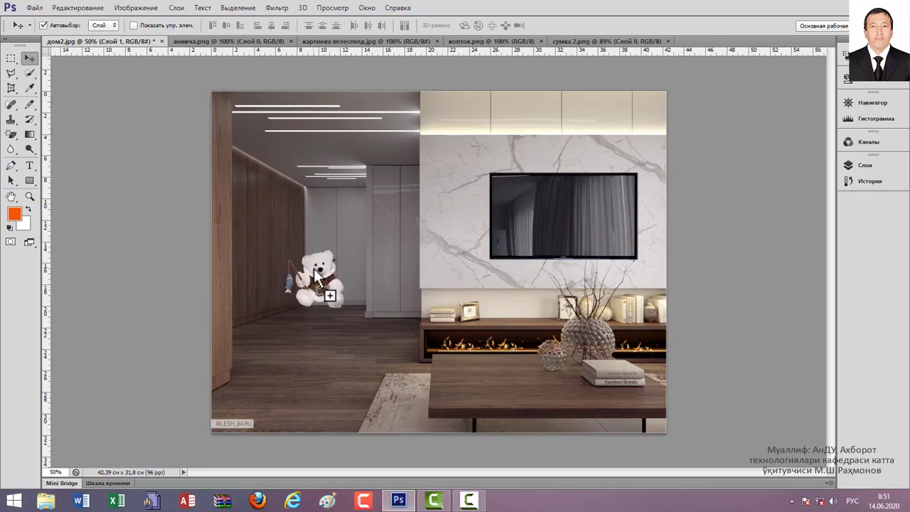
pyautogui.moveTo(313, 268); pyautogui.dragTo(373, 299)
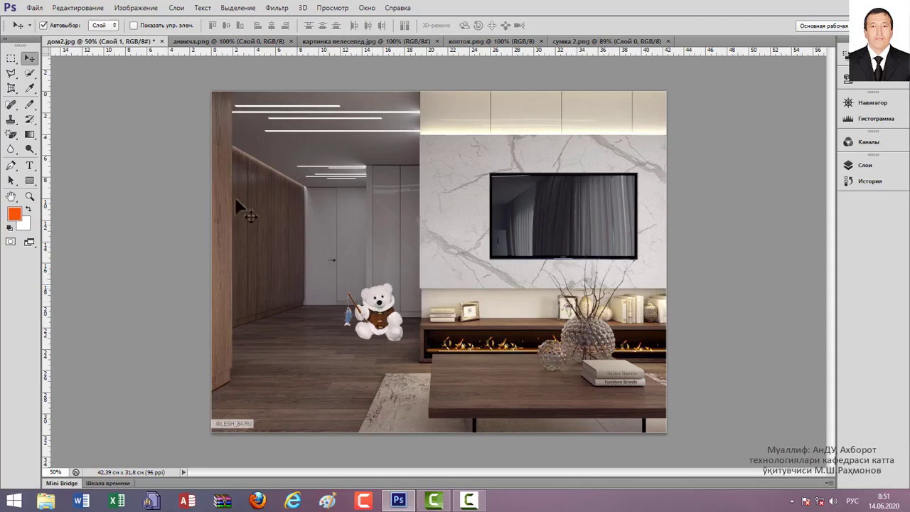
pyautogui.click(94, 11)
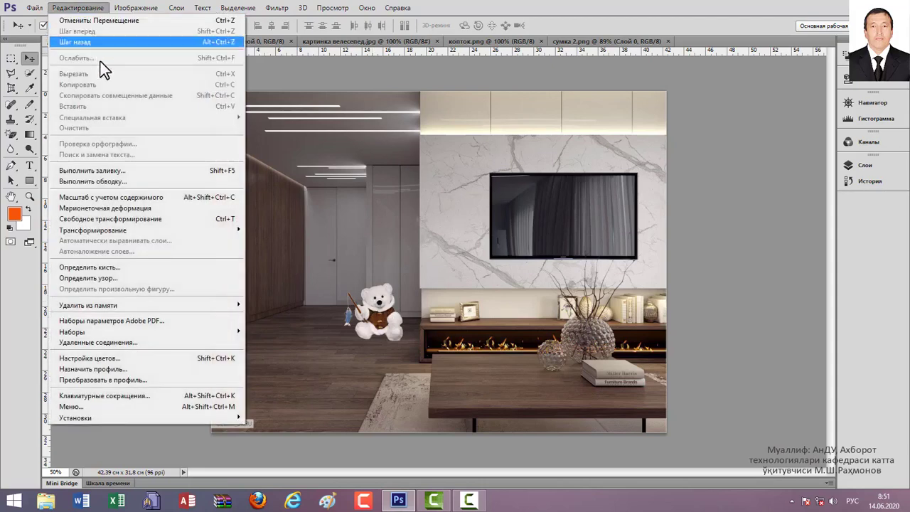
# - Resize the teddy bear with Free Transform, undoing one trial scale before the final size
pyautogui.click(242, 218)
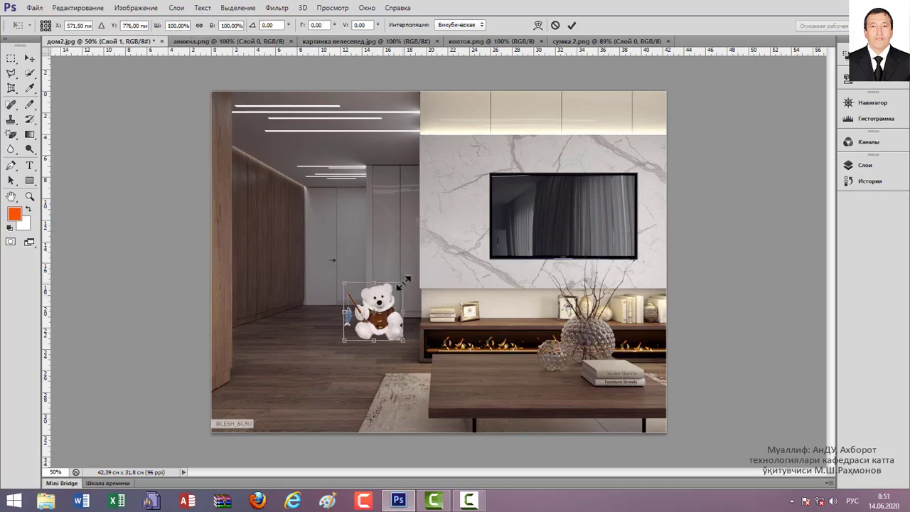
pyautogui.moveTo(405, 281); pyautogui.dragTo(407, 265)
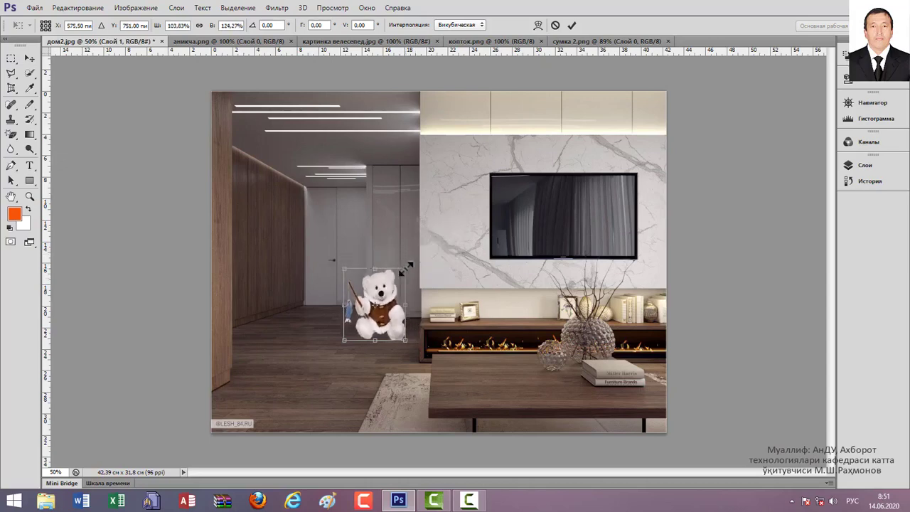
pyautogui.hotkey('ctrl', 'z')
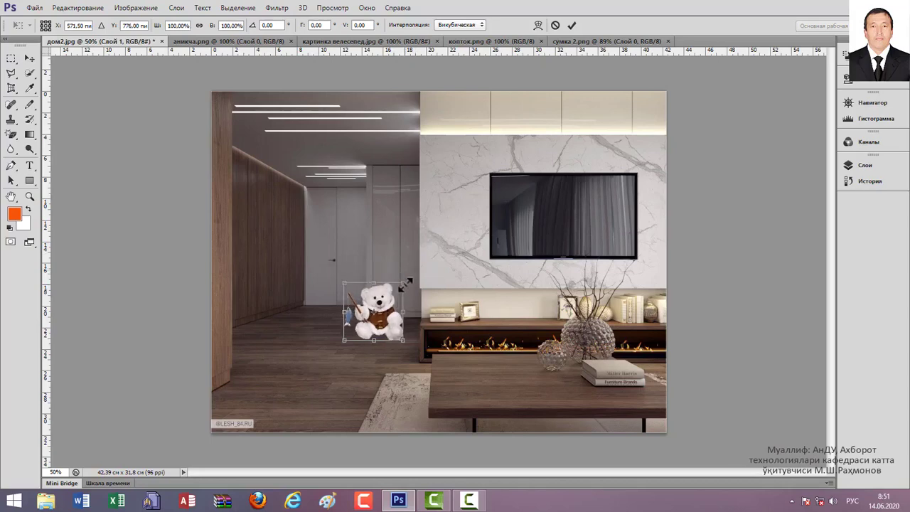
pyautogui.moveTo(406, 284)
pyautogui.mouseDown()
pyautogui.moveTo(430, 254)
pyautogui.moveTo(393, 294)
pyautogui.mouseUp()
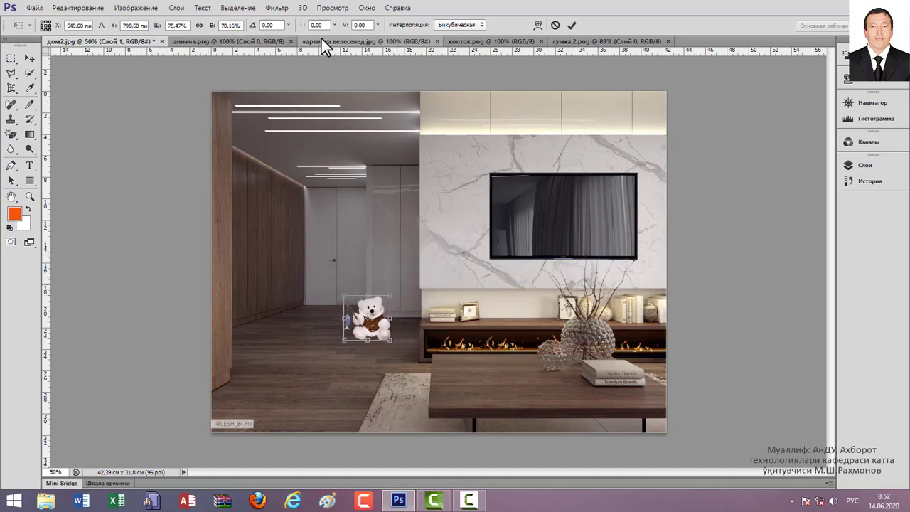
pyautogui.click(239, 41)
# - Close аникча.png and add the cyclists photo as Слой 2, shrunk on the wall beside the TV
pyautogui.click(290, 41)
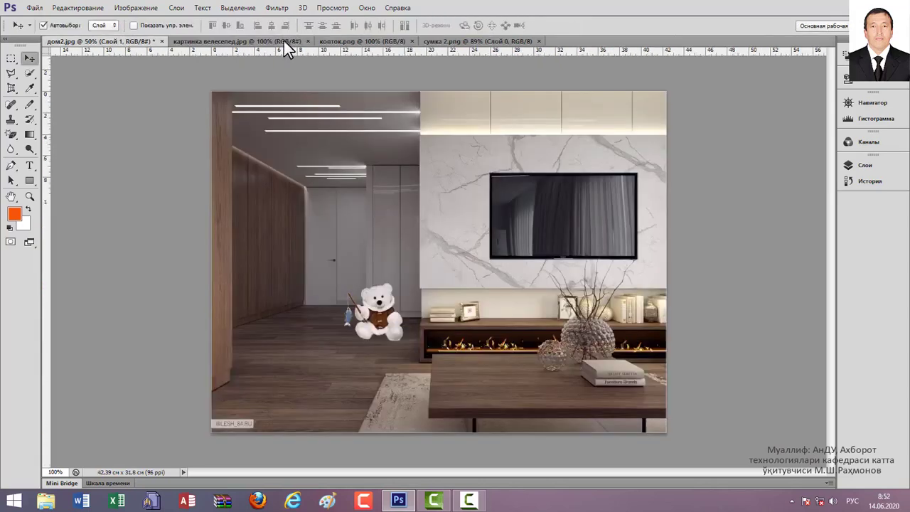
pyautogui.click(265, 43)
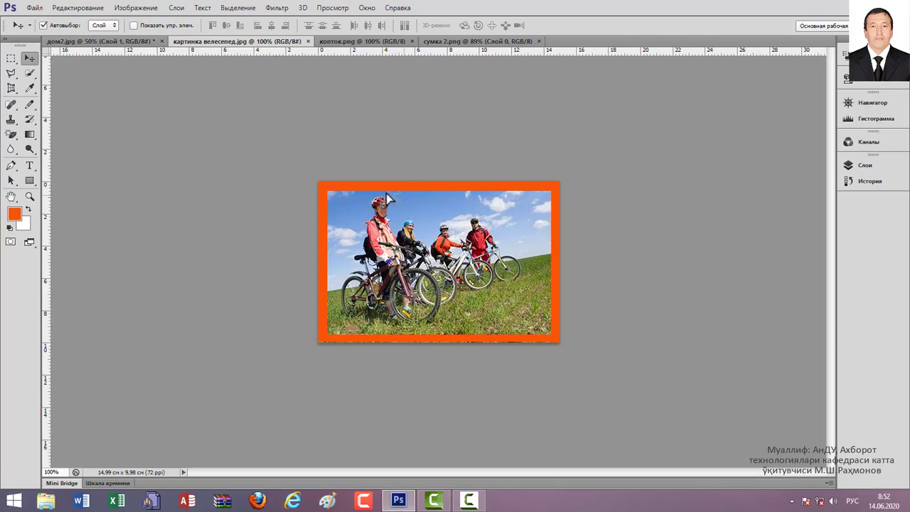
pyautogui.moveTo(320, 171); pyautogui.dragTo(108, 41)
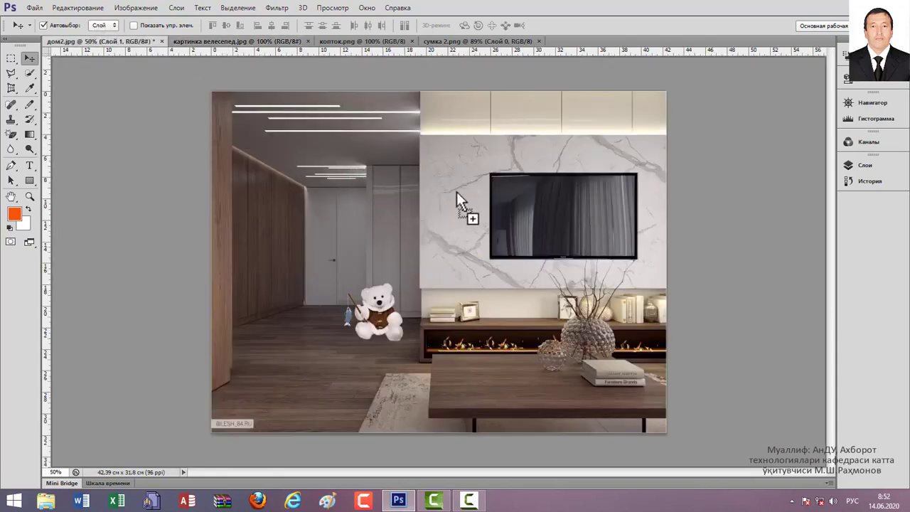
pyautogui.moveTo(108, 40)
pyautogui.mouseDown()
pyautogui.moveTo(457, 192)
pyautogui.moveTo(439, 125)
pyautogui.mouseUp()
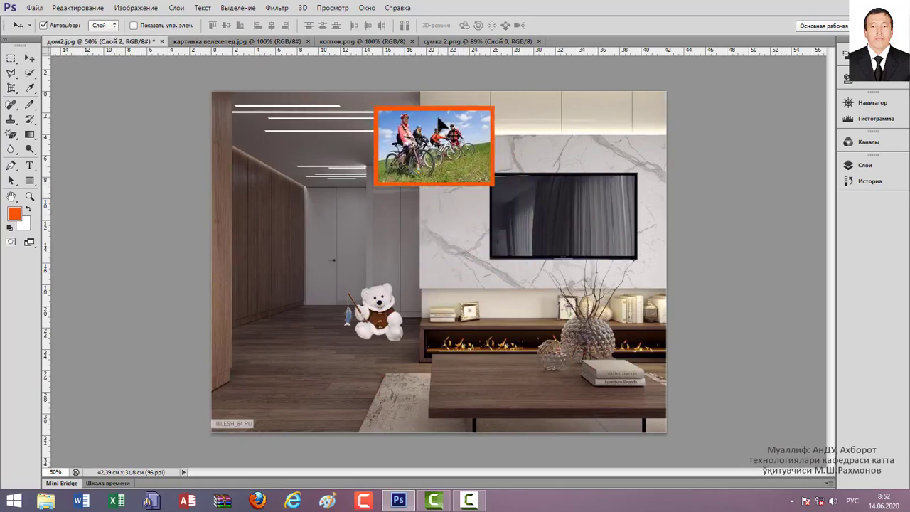
pyautogui.hotkey('ctrl', 't')
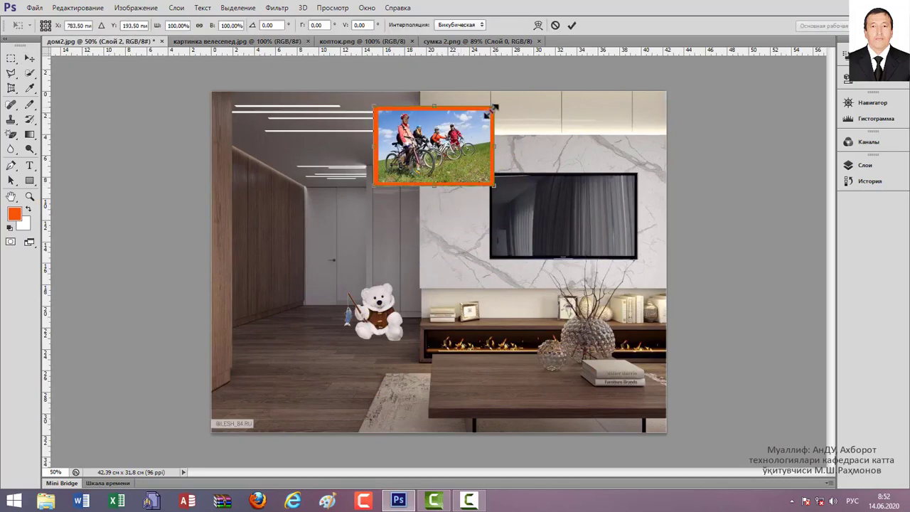
pyautogui.moveTo(498, 105); pyautogui.dragTo(456, 143)
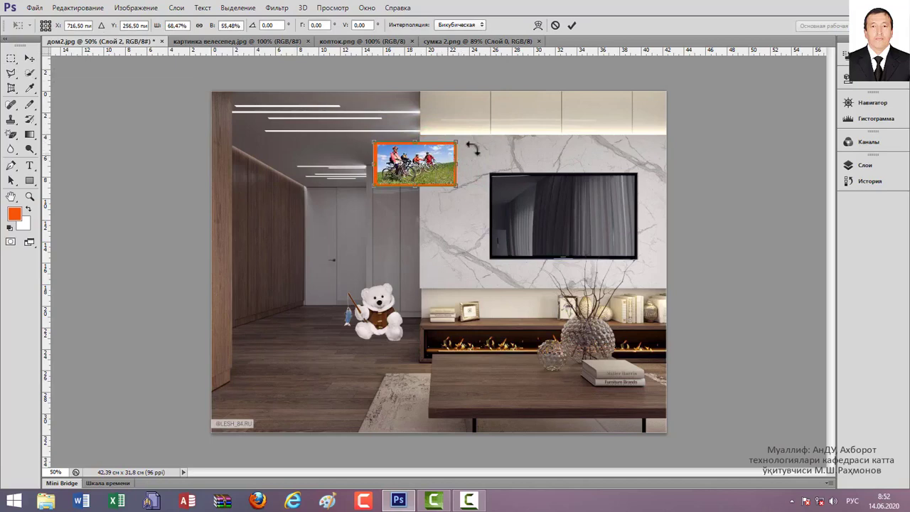
pyautogui.click(573, 25)
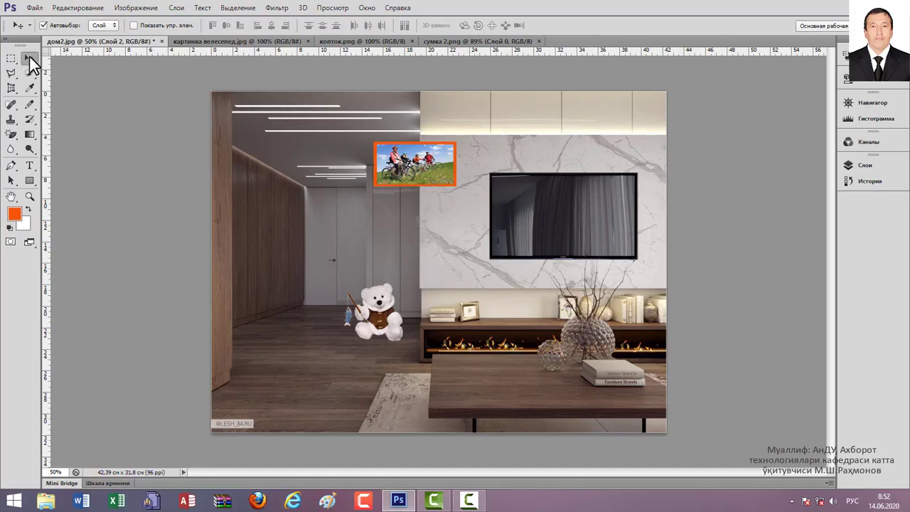
# - Tilt the bicycle picture about −7.5° and move it higher and to the right on the wall
pyautogui.click(140, 26)
pyautogui.moveTo(462, 140); pyautogui.dragTo(462, 130)
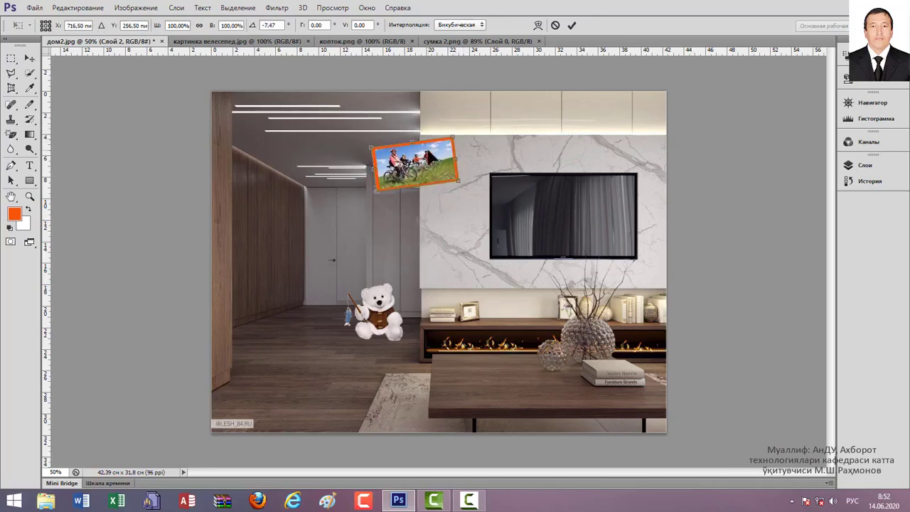
pyautogui.press('Return')
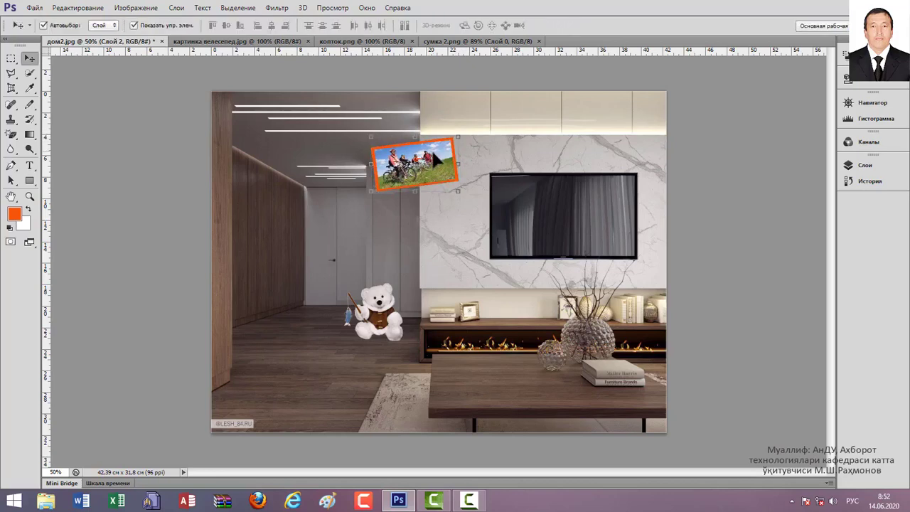
pyautogui.moveTo(435, 157); pyautogui.dragTo(477, 119)
# - Close the cyclists photo and add the копток.png ball as Слой 3, scaled onto the coffee table
pyautogui.click(267, 41)
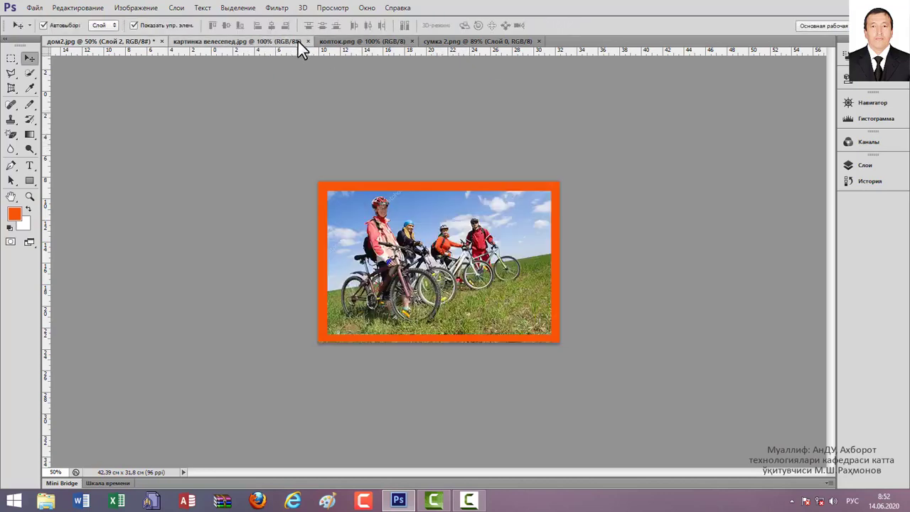
pyautogui.click(307, 41)
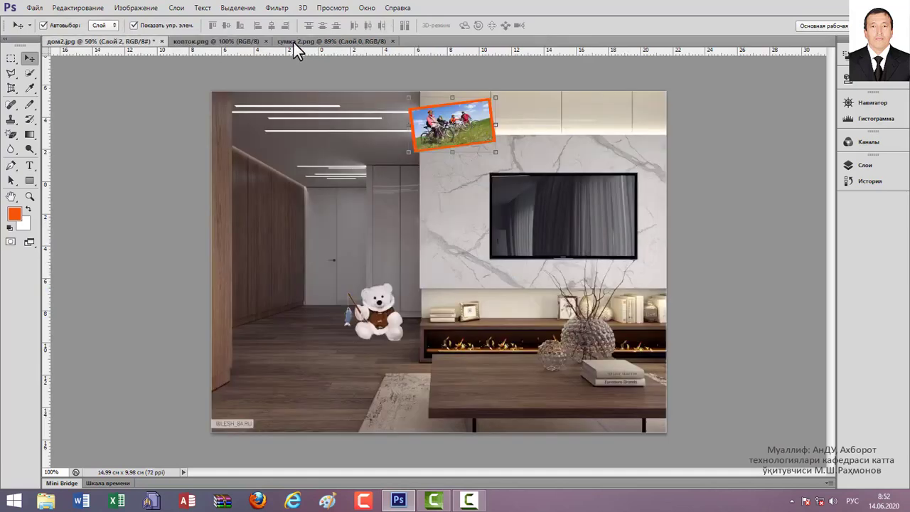
pyautogui.click(236, 42)
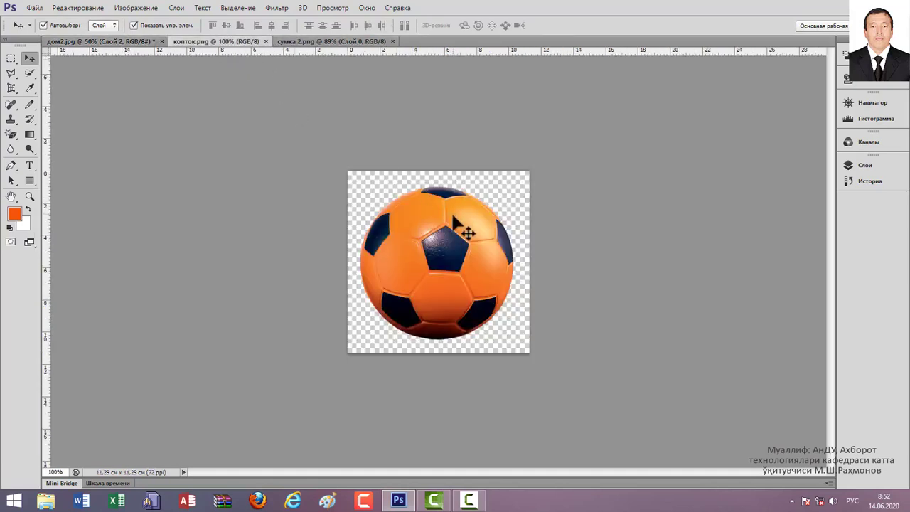
pyautogui.moveTo(453, 215)
pyautogui.mouseDown()
pyautogui.moveTo(146, 48)
pyautogui.moveTo(488, 242)
pyautogui.moveTo(527, 231)
pyautogui.mouseUp()
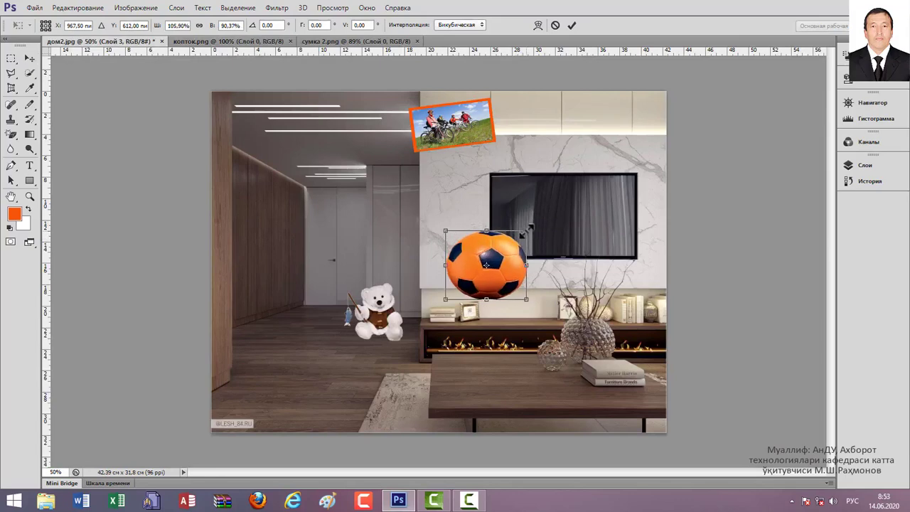
pyautogui.moveTo(528, 228)
pyautogui.mouseDown()
pyautogui.moveTo(523, 223)
pyautogui.moveTo(480, 263)
pyautogui.moveTo(498, 376)
pyautogui.mouseUp()
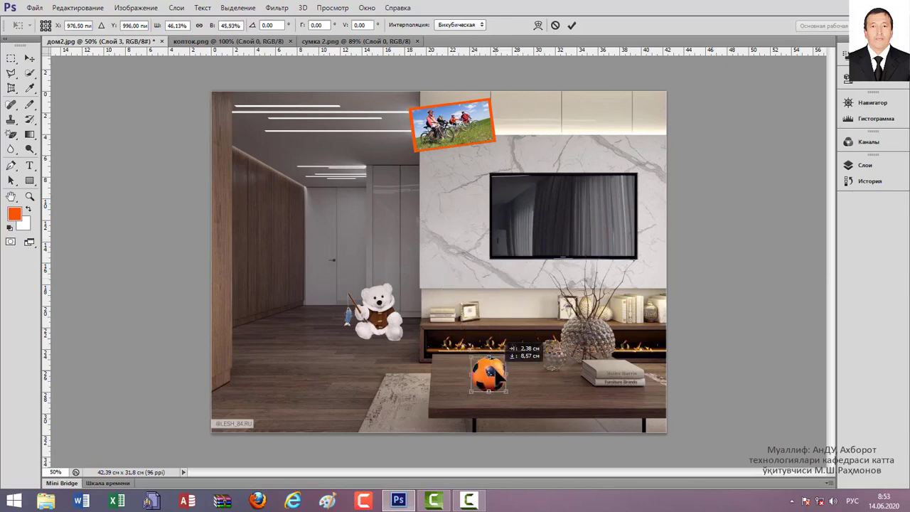
pyautogui.click(255, 41)
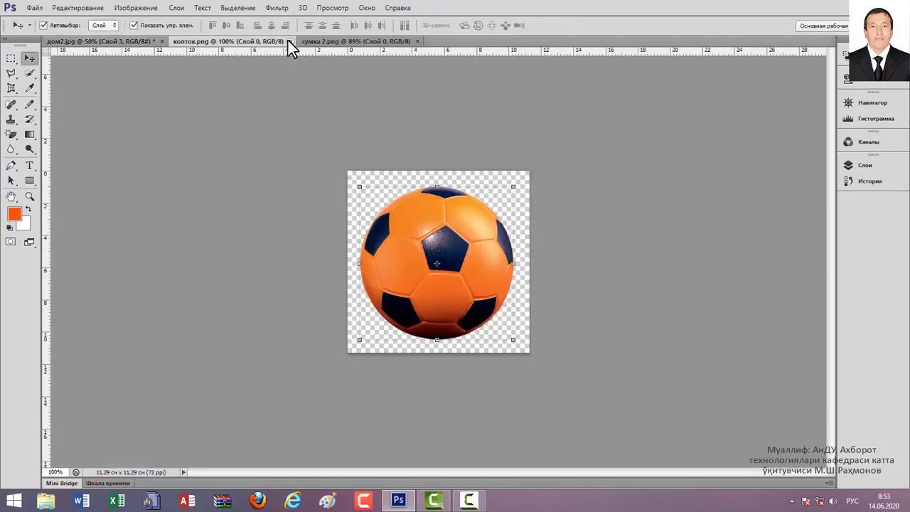
pyautogui.click(288, 41)
# - Bring the сумка 2.png red bag into the room as Слой 4, scaled to about half size
pyautogui.click(245, 40)
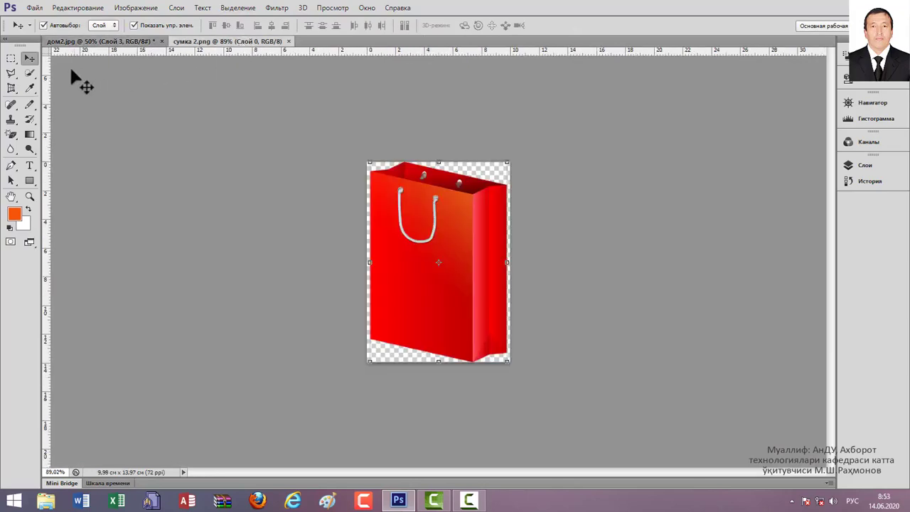
pyautogui.moveTo(463, 219)
pyautogui.mouseDown()
pyautogui.moveTo(130, 39)
pyautogui.moveTo(566, 344)
pyautogui.mouseUp()
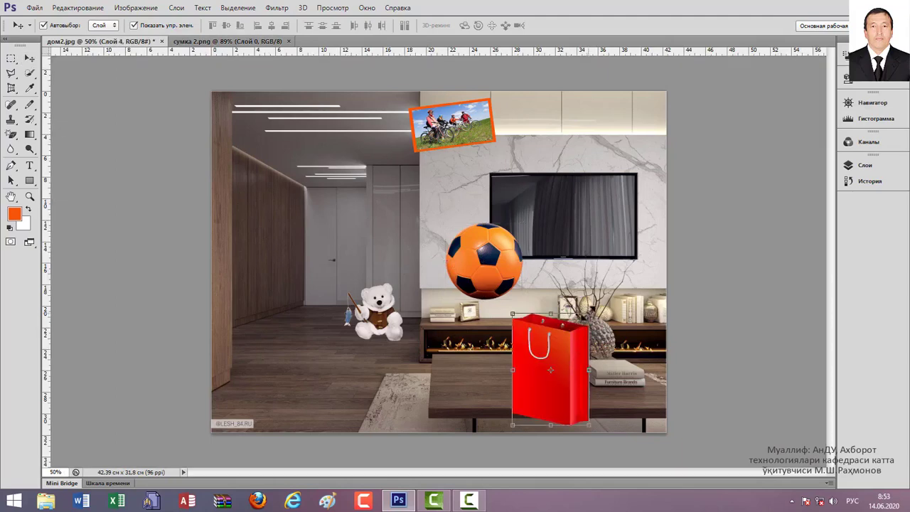
pyautogui.moveTo(589, 313); pyautogui.dragTo(554, 367)
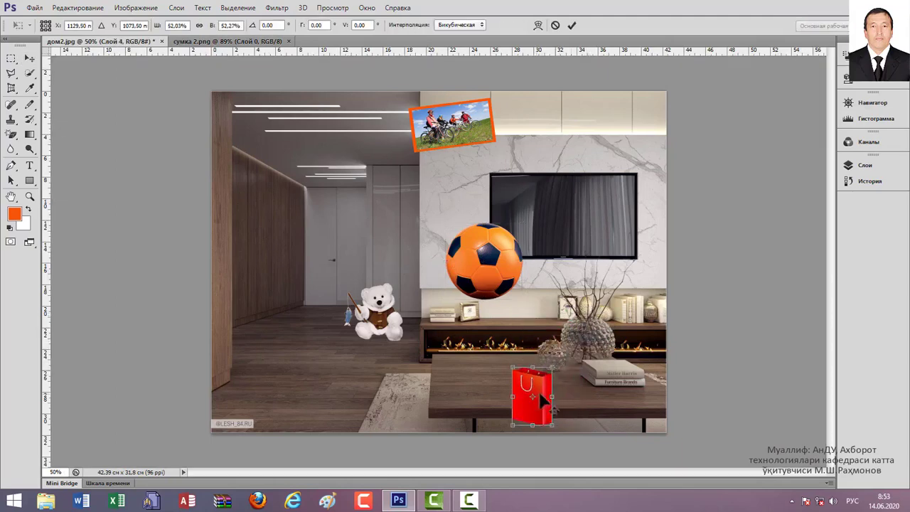
pyautogui.press('Return')
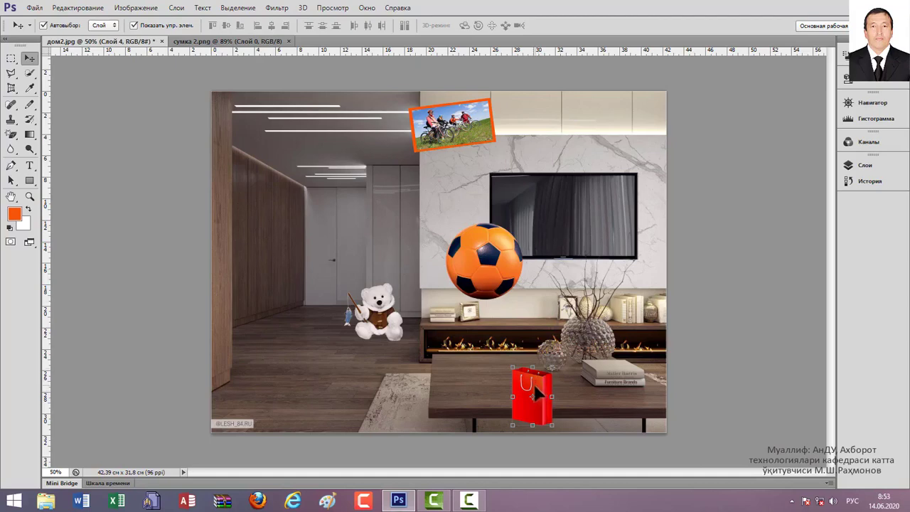
# - Shrink the soccer ball onto the floor by the teddy bear and set the bag on the coffee table
pyautogui.click(486, 257)
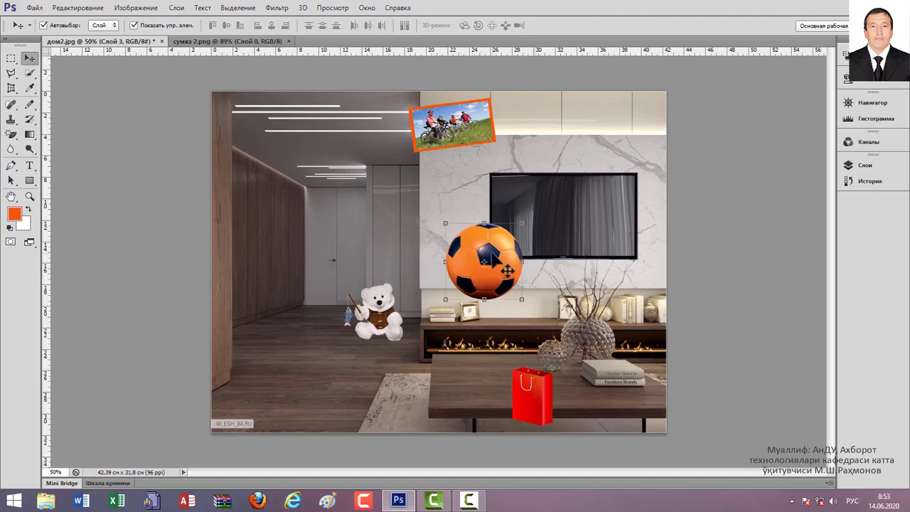
pyautogui.moveTo(486, 257); pyautogui.dragTo(319, 383)
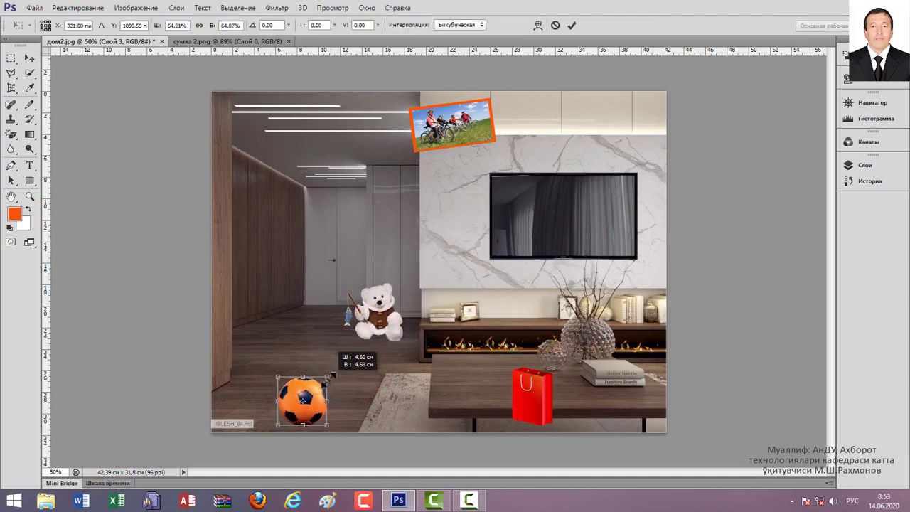
pyautogui.moveTo(348, 361); pyautogui.dragTo(330, 378)
pyautogui.press('Return')
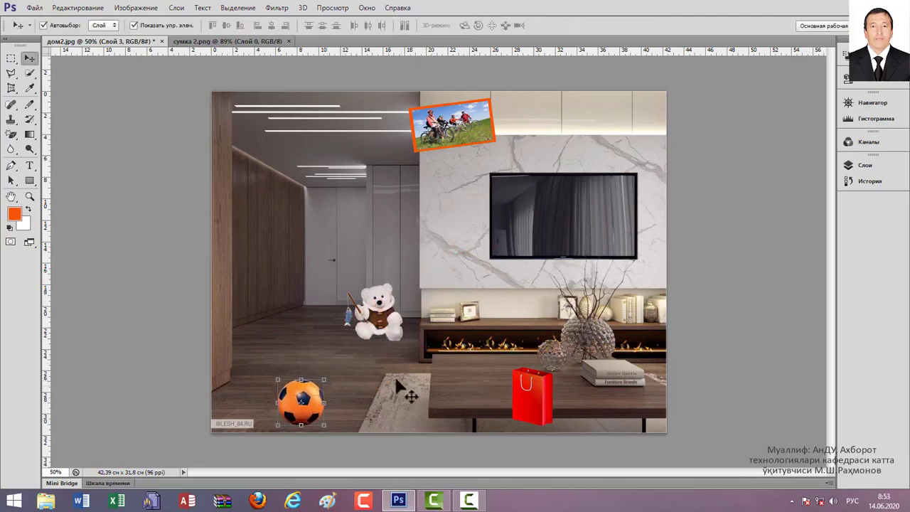
pyautogui.click(322, 348)
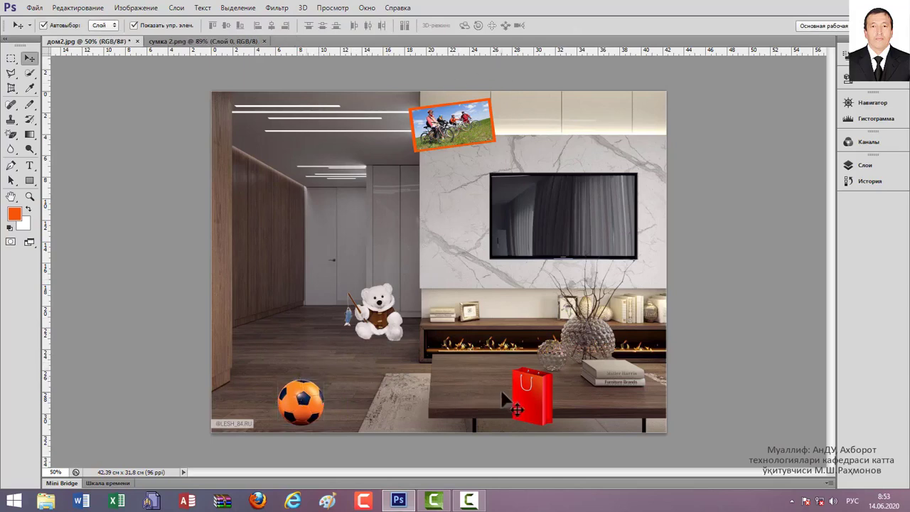
pyautogui.moveTo(538, 401); pyautogui.dragTo(502, 386)
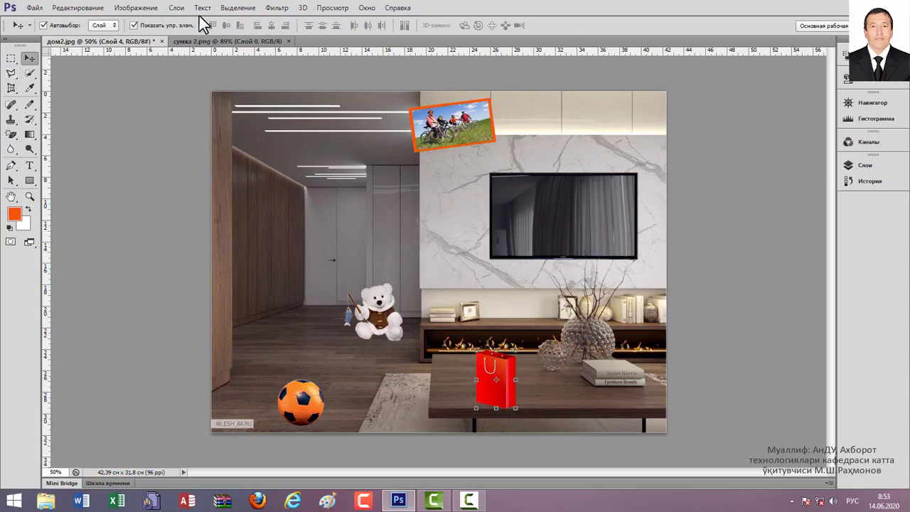
# - Close the сумка 2.png document and toggle the Move tool's Auto-Select off and back on
pyautogui.click(224, 41)
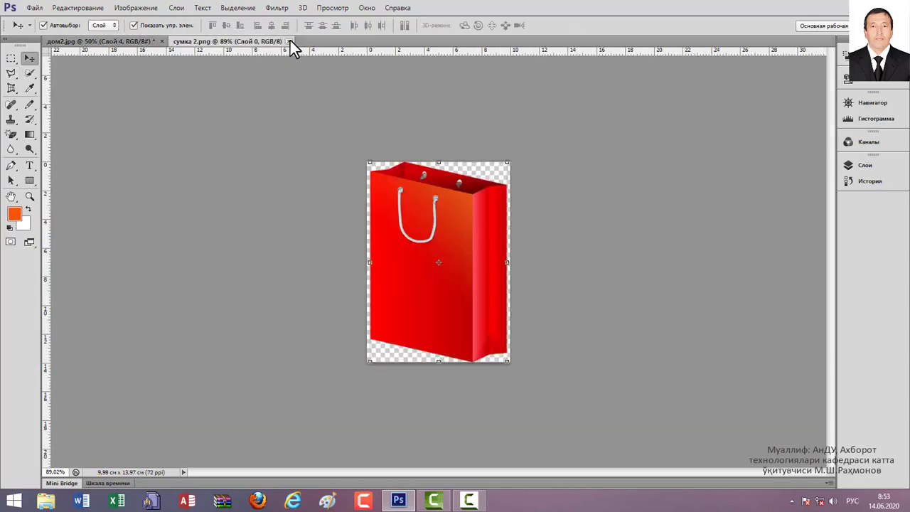
pyautogui.click(289, 41)
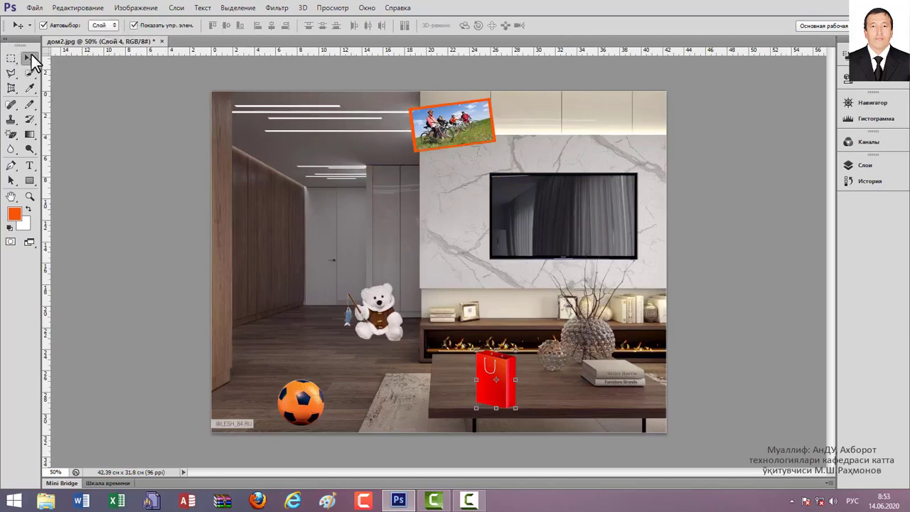
pyautogui.click(63, 25)
pyautogui.click(63, 25)
# - Delete the red bag layer Слой 4 and reopen сумка 2.png from the шаффоф расмлар folder
pyautogui.click(866, 164)
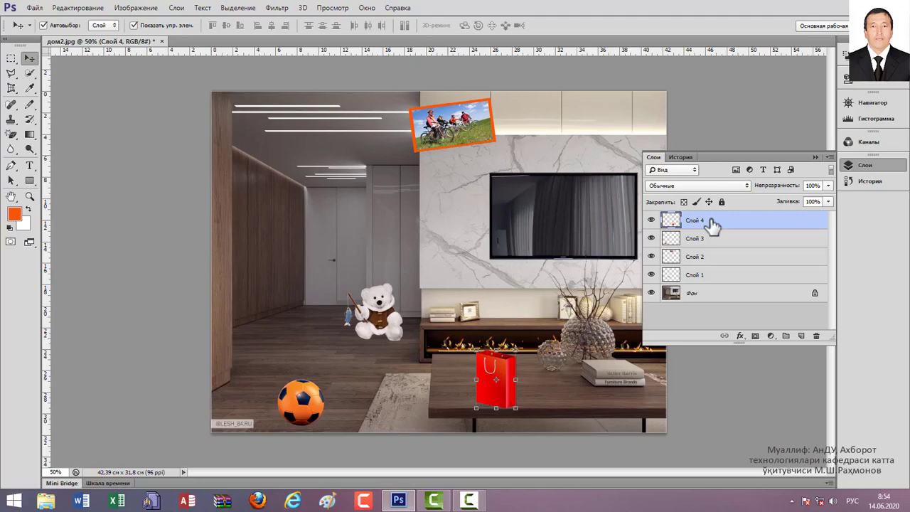
pyautogui.press('Delete')
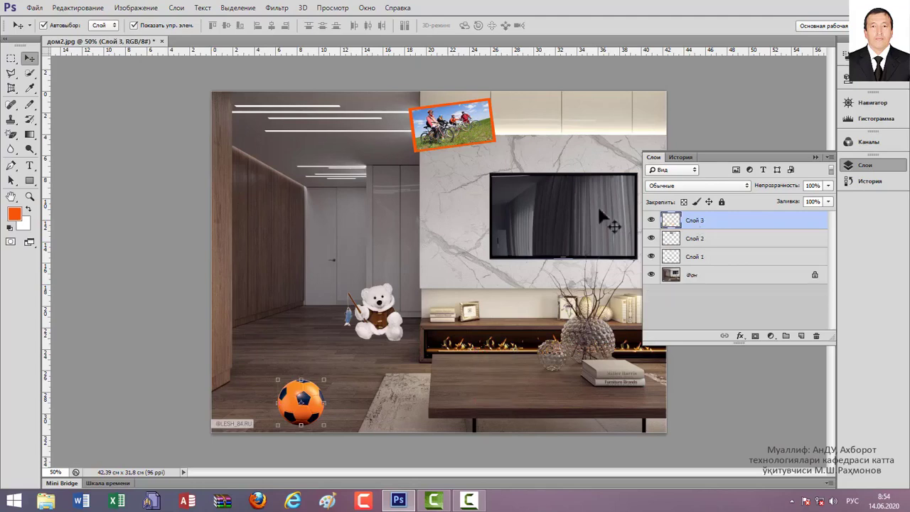
pyautogui.click(35, 8)
pyautogui.click(44, 31)
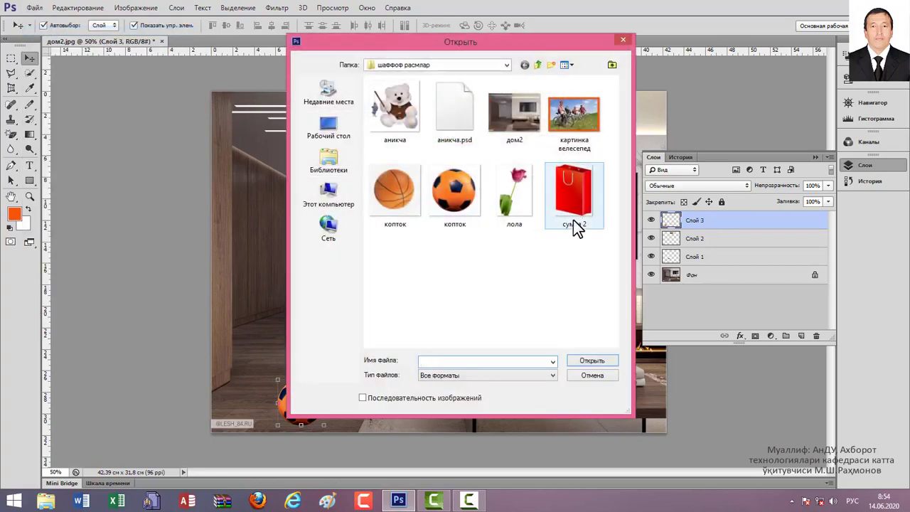
pyautogui.click(573, 220)
pyautogui.click(600, 360)
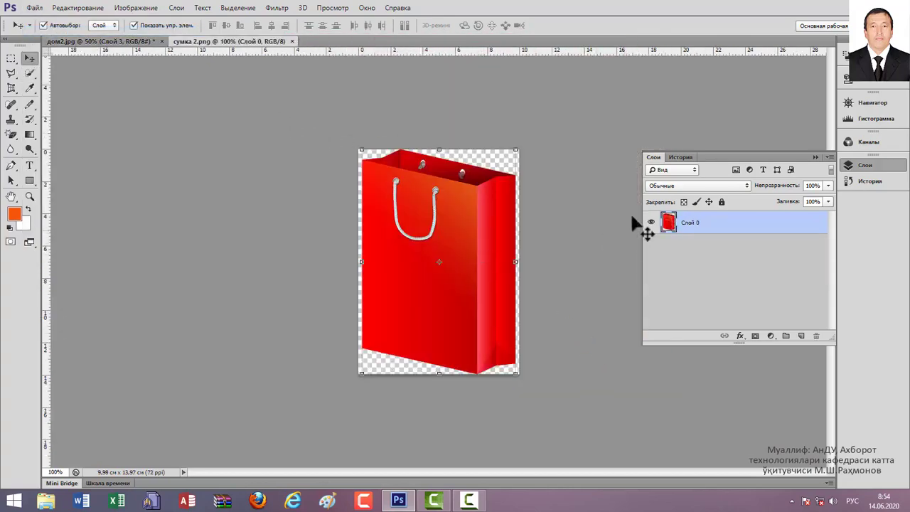
# - Drag the bag back into дом2.jpg as Слой 4, shrink it and stand it on the coffee table
pyautogui.moveTo(472, 240); pyautogui.dragTo(96, 42)
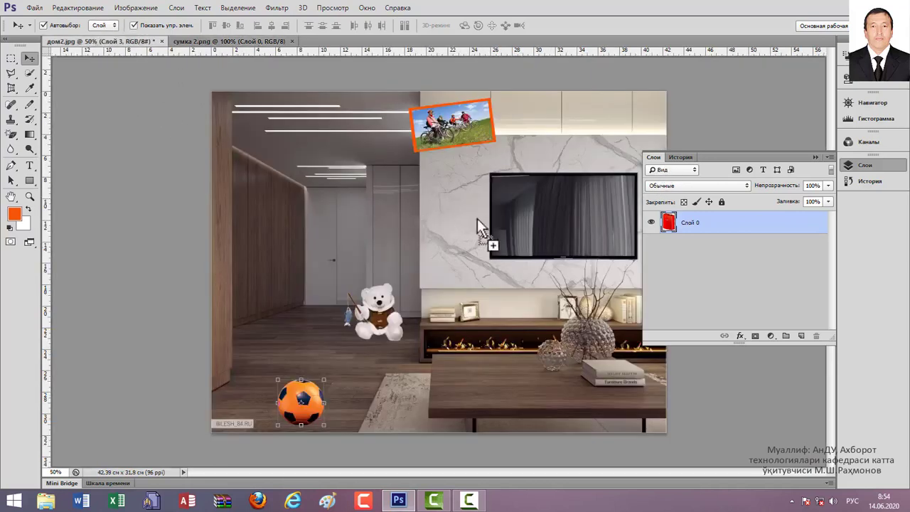
pyautogui.moveTo(94, 40); pyautogui.dragTo(510, 247)
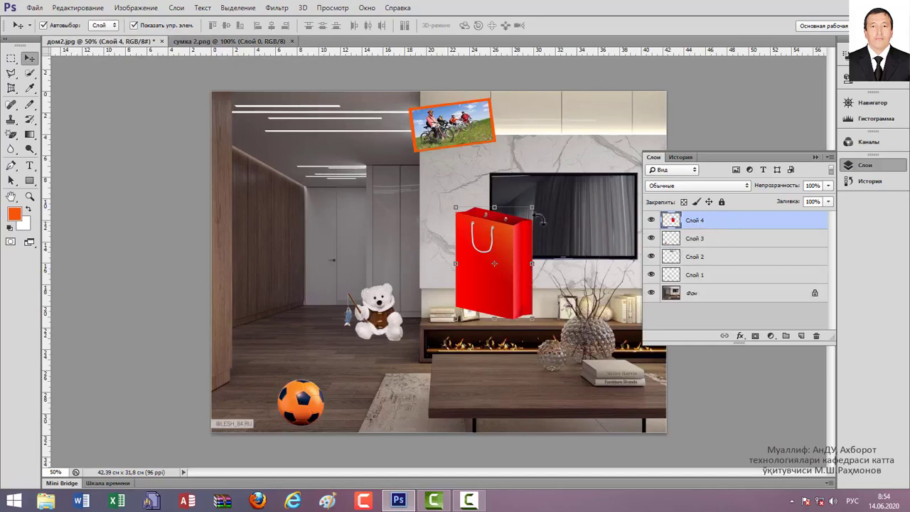
pyautogui.moveTo(531, 208); pyautogui.dragTo(497, 275)
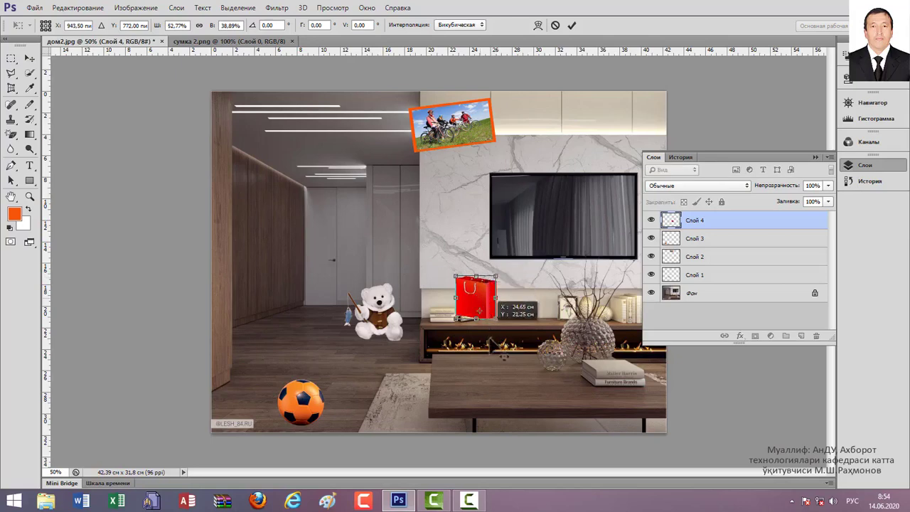
pyautogui.press('Return')
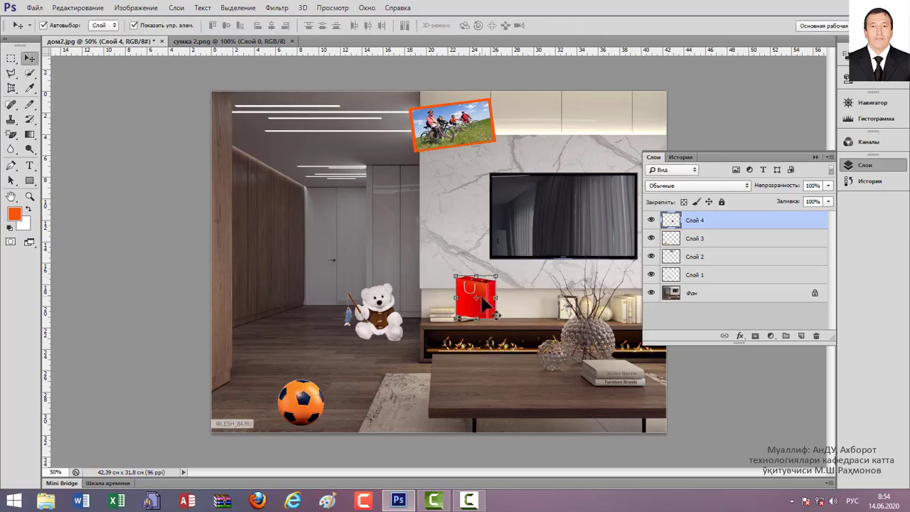
pyautogui.click(497, 277)
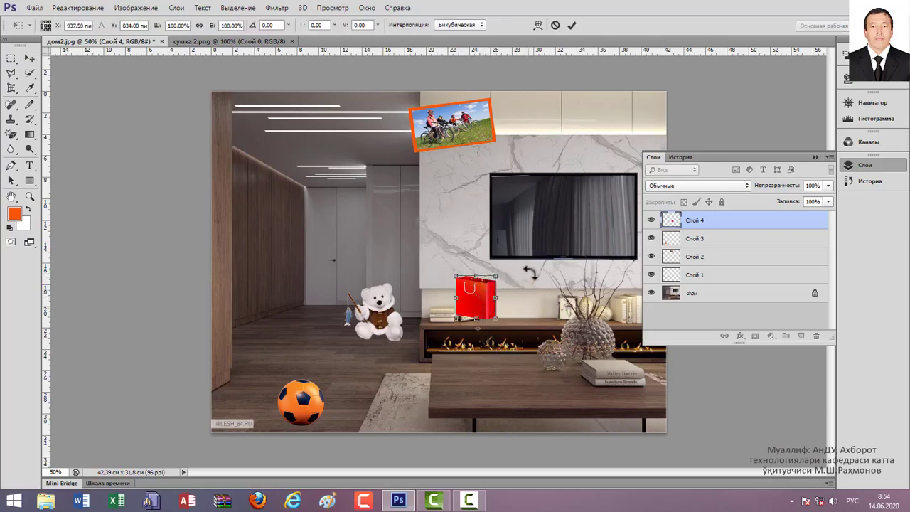
pyautogui.click(572, 26)
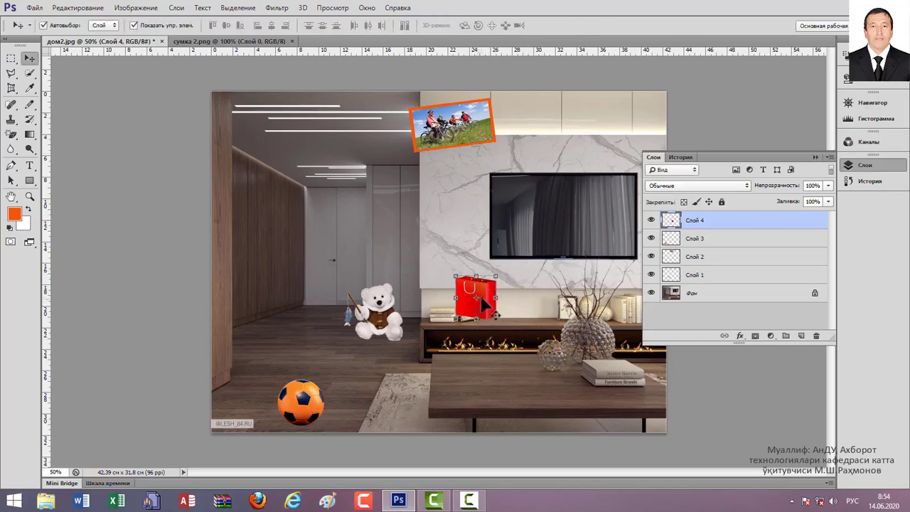
pyautogui.moveTo(481, 298); pyautogui.dragTo(488, 367)
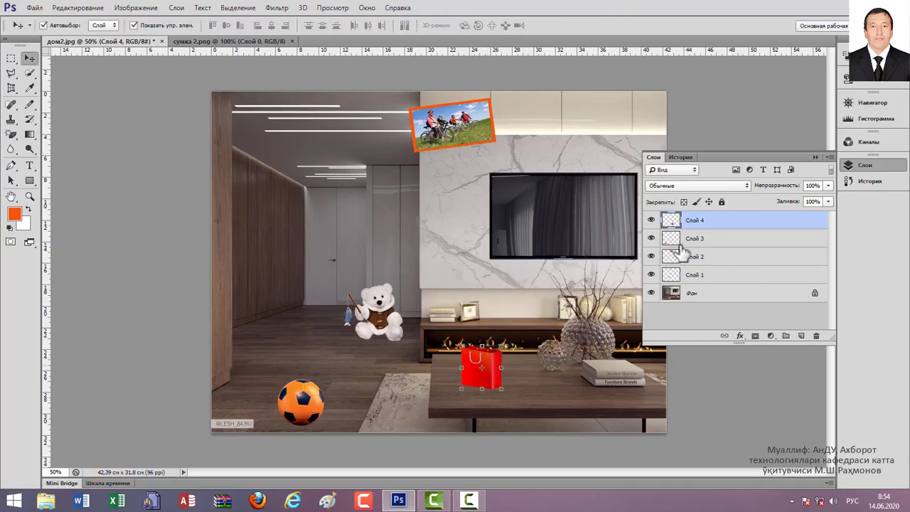
# - Inspect the soccer ball, bicycle photo and teddy bear layers in turn, then collapse the Layers panel
pyautogui.click(696, 242)
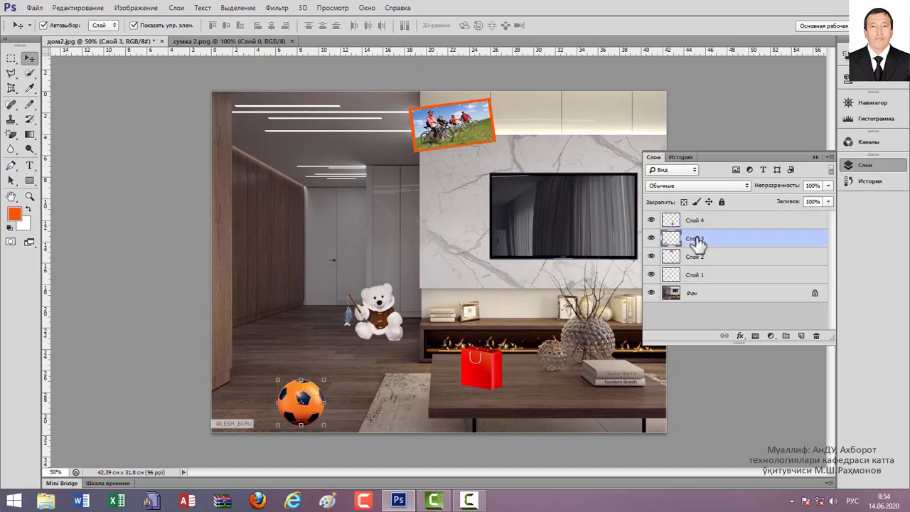
pyautogui.click(699, 257)
pyautogui.click(702, 279)
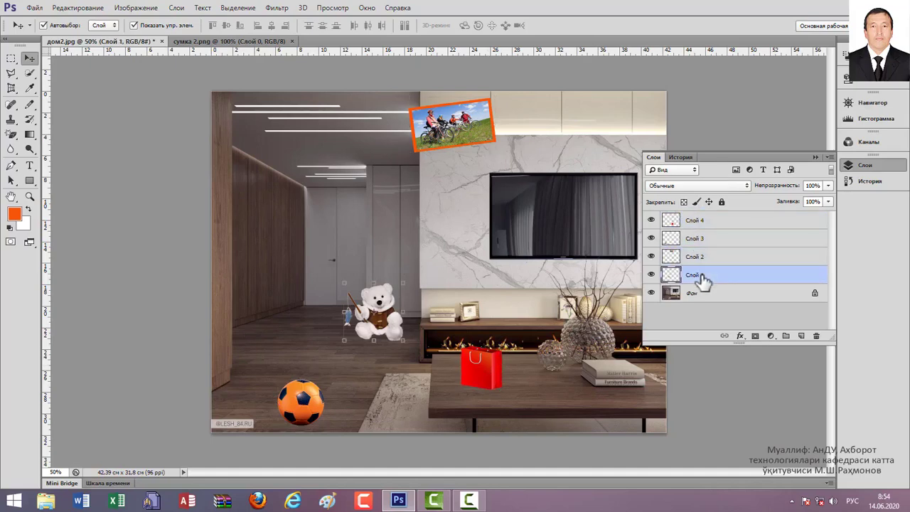
pyautogui.click(703, 257)
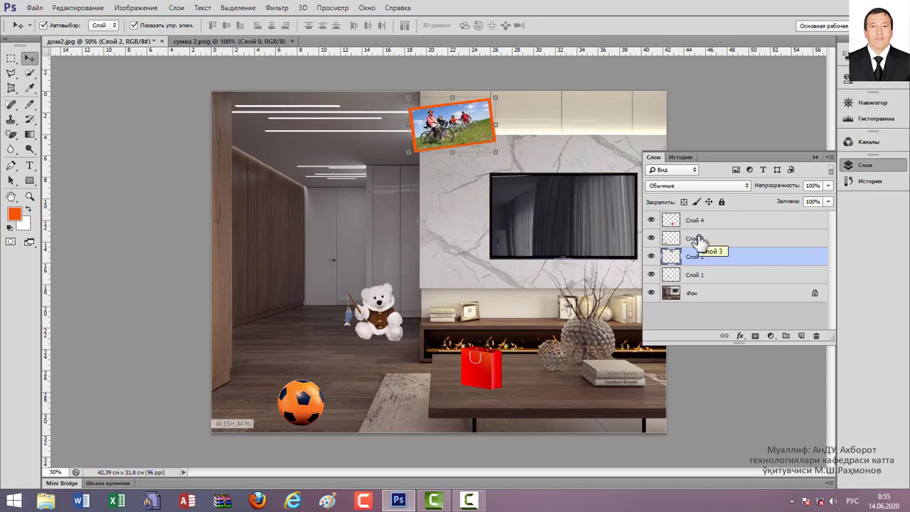
pyautogui.click(816, 158)
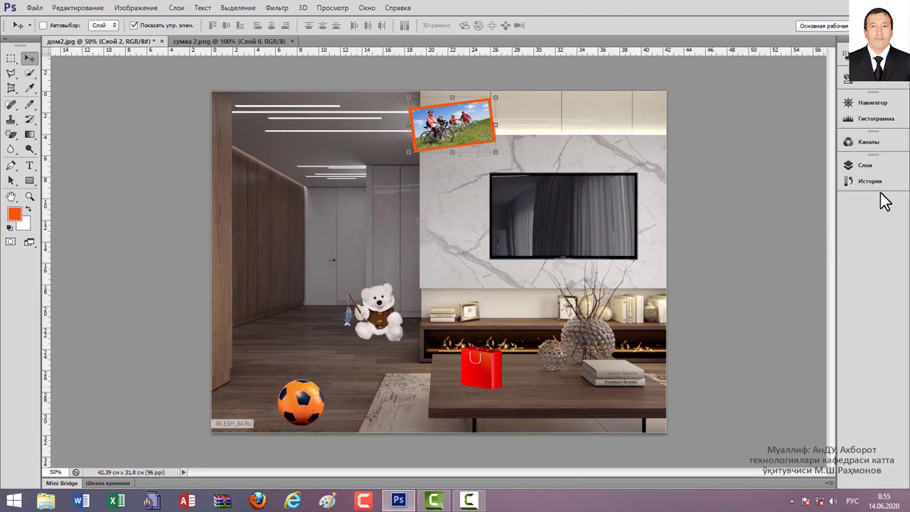
# - Reopen the Layers panel, inspect Слой 2, Слой 1 and Слой 4, then close it
pyautogui.click(877, 168)
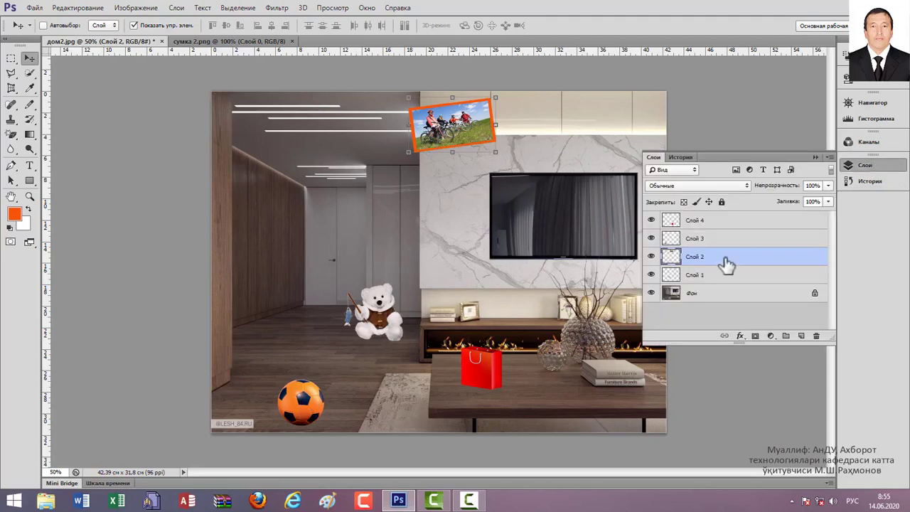
pyautogui.click(710, 240)
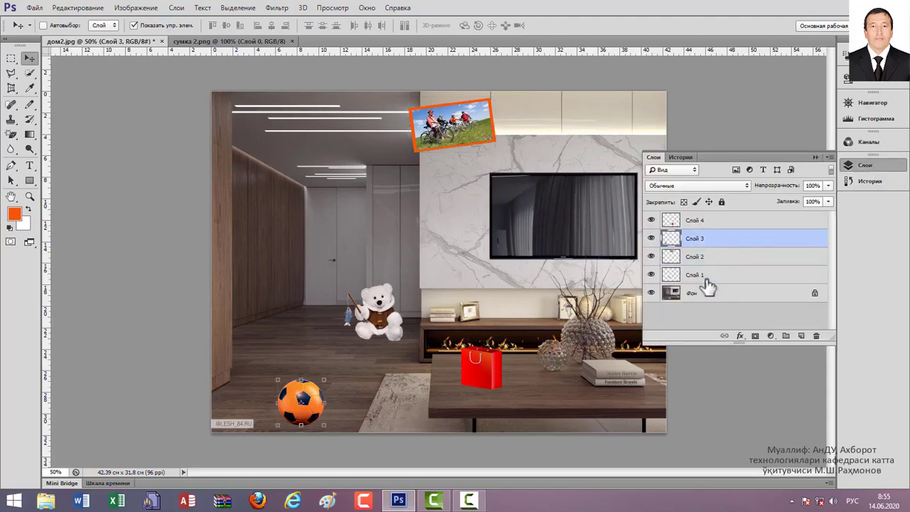
pyautogui.click(704, 277)
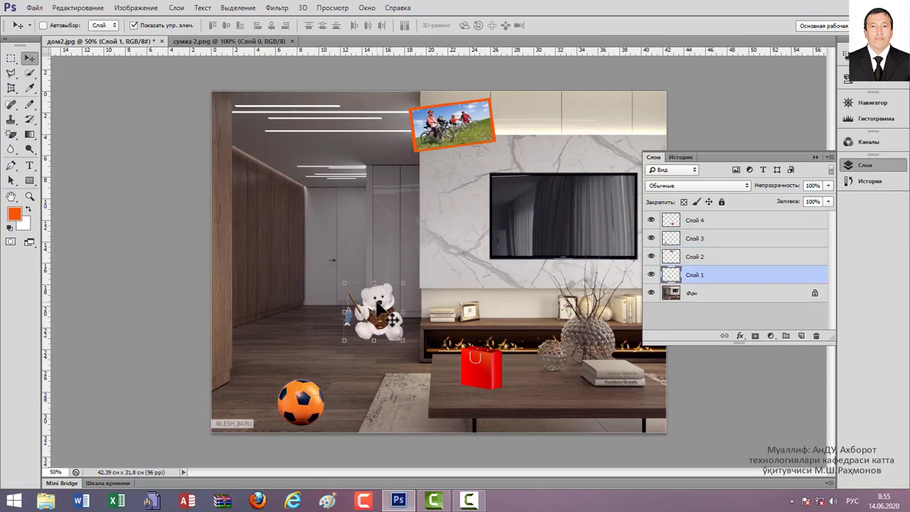
pyautogui.click(695, 257)
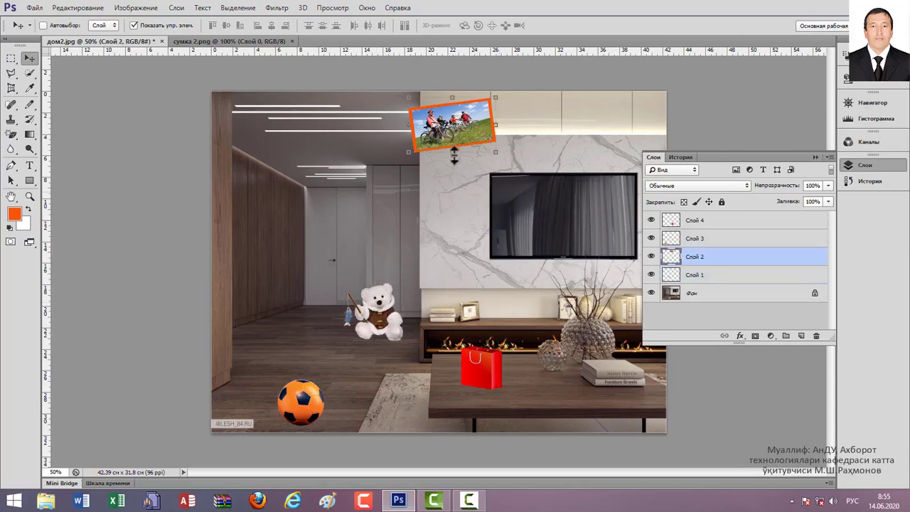
pyautogui.click(702, 281)
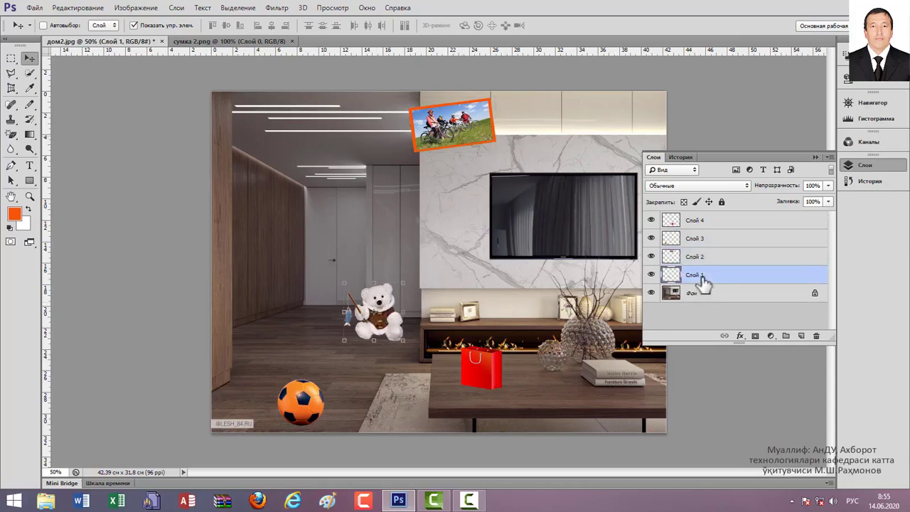
pyautogui.click(702, 223)
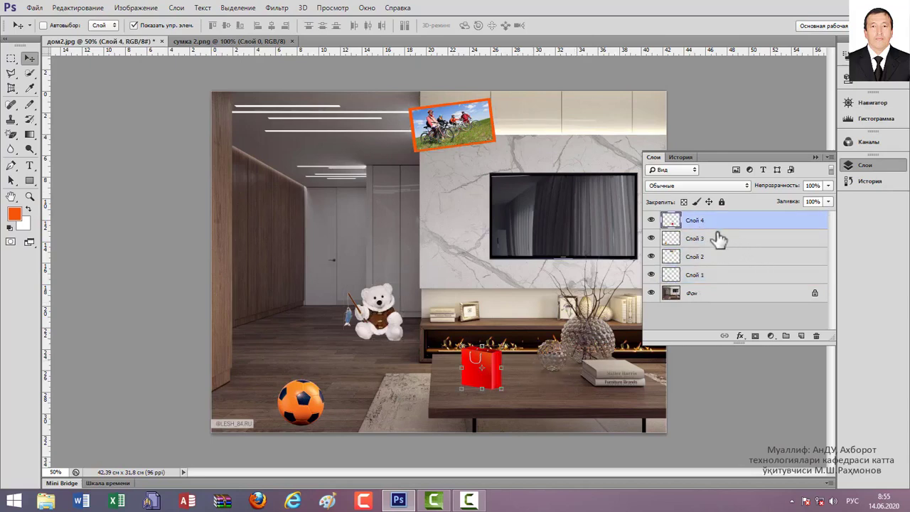
pyautogui.click(815, 157)
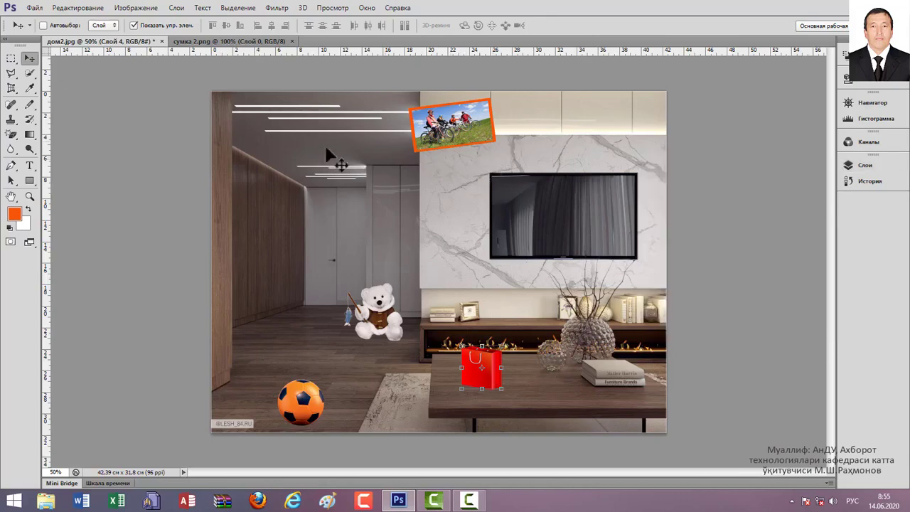
# - Enable Auto-Select and pick the bikes photo, teddy bear and soccer ball layers by clicking them on canvas
pyautogui.click(52, 26)
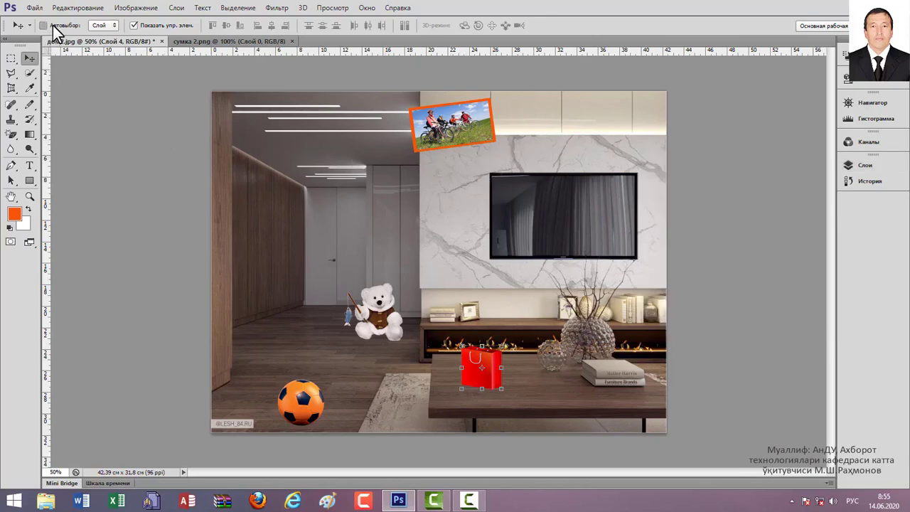
pyautogui.click(474, 136)
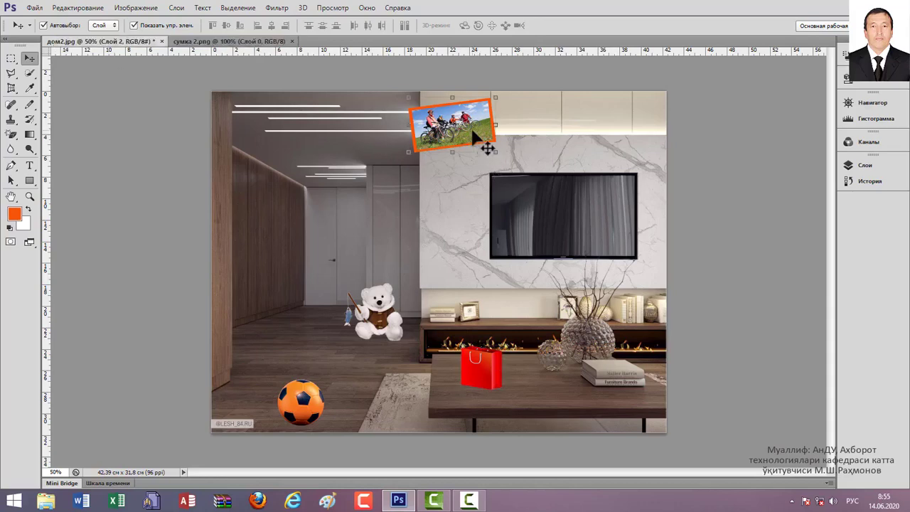
pyautogui.click(379, 313)
pyautogui.click(313, 412)
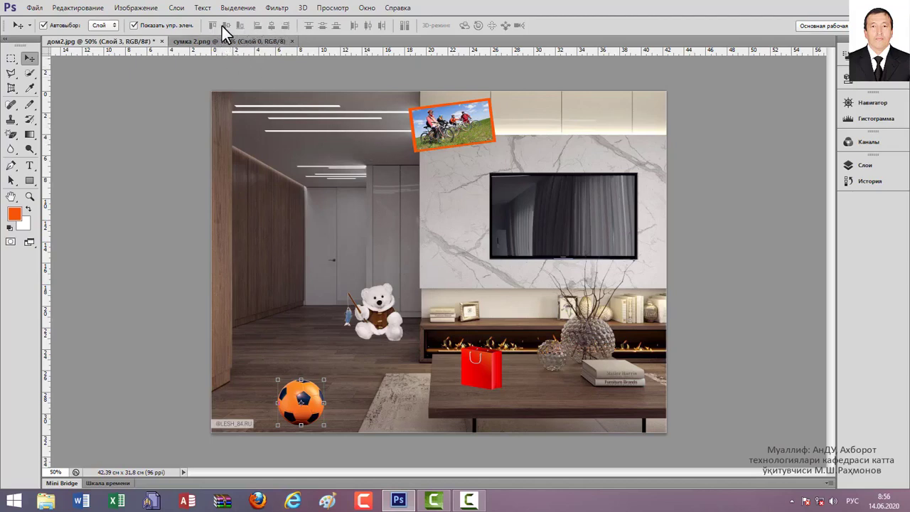
# - Show the Layers panel with F7 after browsing the Window menu, and select Слой 4
pyautogui.click(866, 168)
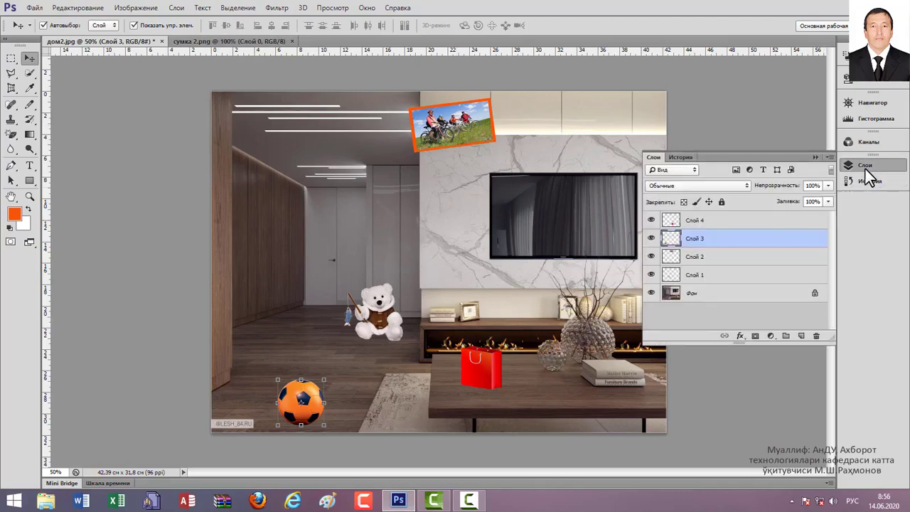
pyautogui.click(865, 167)
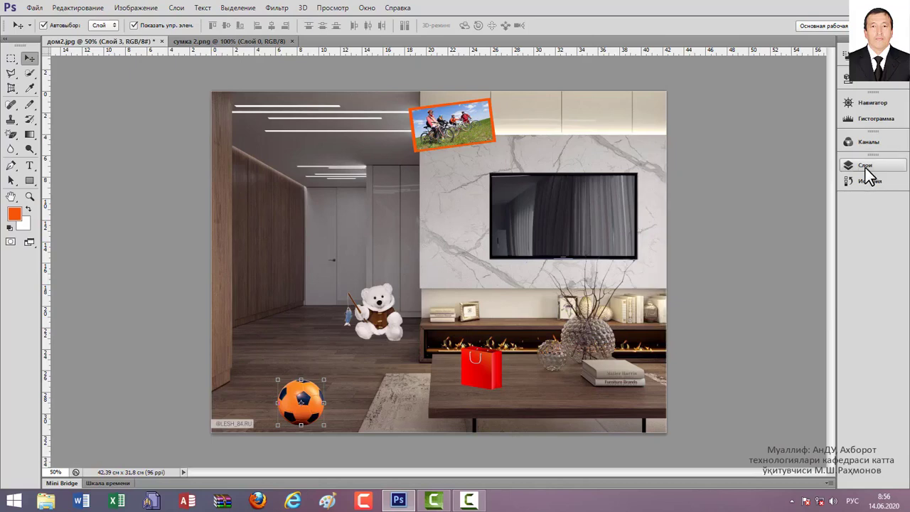
pyautogui.click(367, 8)
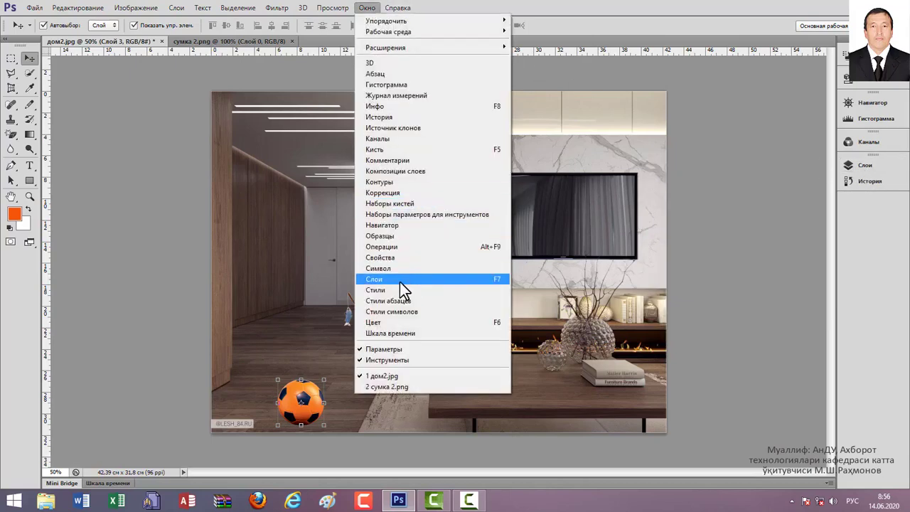
pyautogui.click(723, 197)
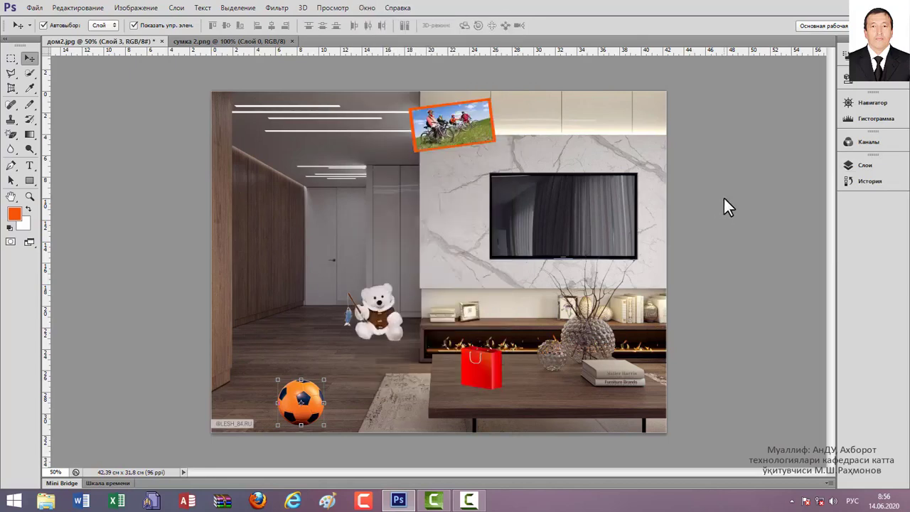
pyautogui.press('F7')
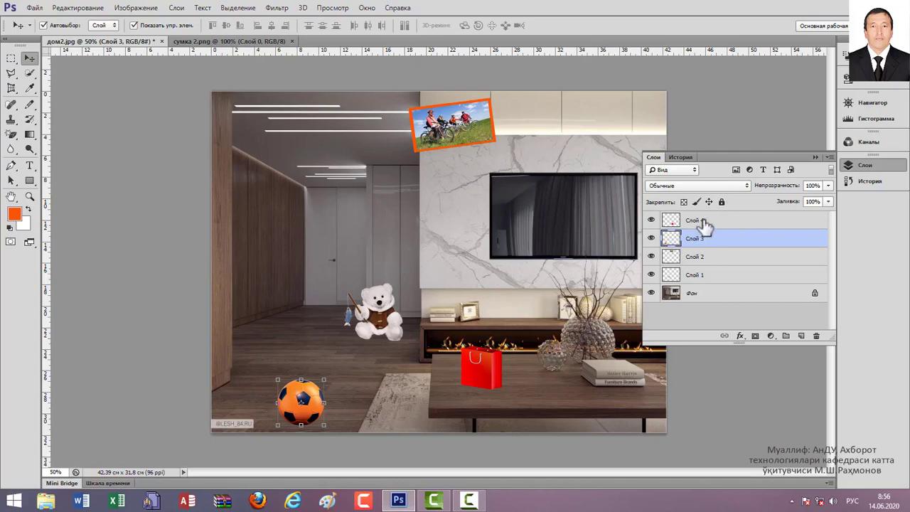
pyautogui.click(706, 224)
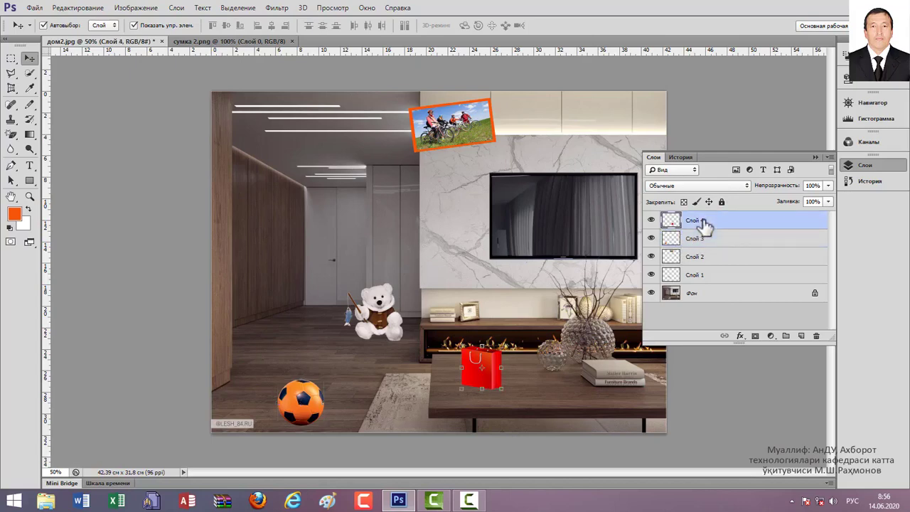
# - Select Слой 4, Слой 3, Слой 2 and Слой 1 together, then collapse the Layers panel
pyautogui.keyDown('ctrl'); pyautogui.click(700, 241); pyautogui.keyUp('ctrl')
pyautogui.keyDown('ctrl'); pyautogui.click(697, 260); pyautogui.keyUp('ctrl')
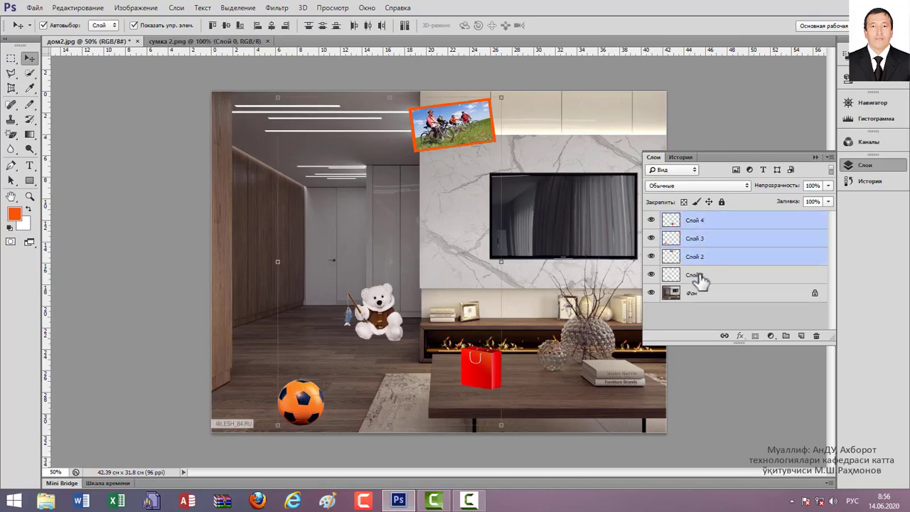
pyautogui.keyDown('ctrl'); pyautogui.click(701, 281); pyautogui.keyUp('ctrl')
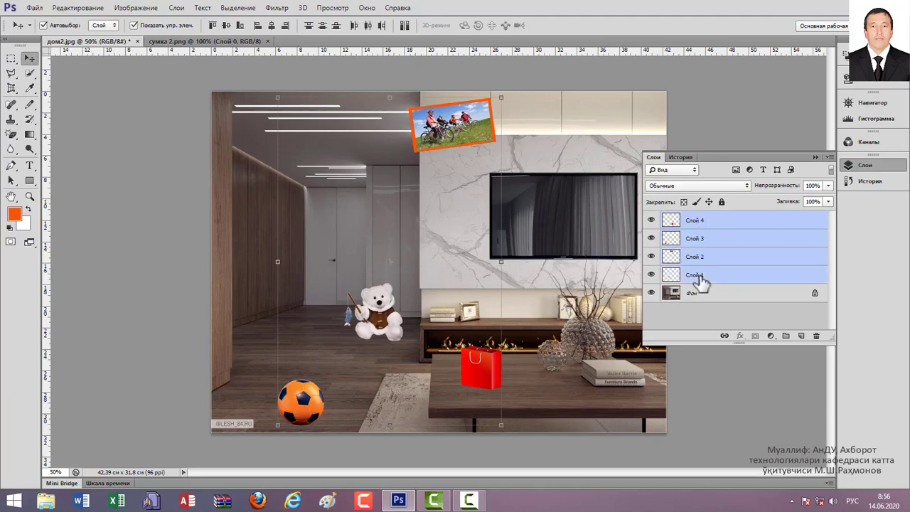
pyautogui.click(693, 223)
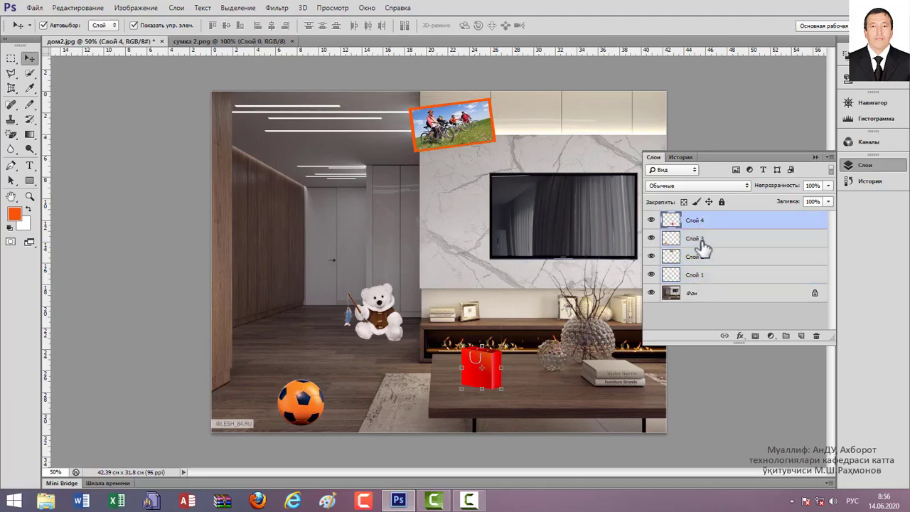
pyautogui.keyDown('ctrl'); pyautogui.click(702, 243); pyautogui.keyUp('ctrl')
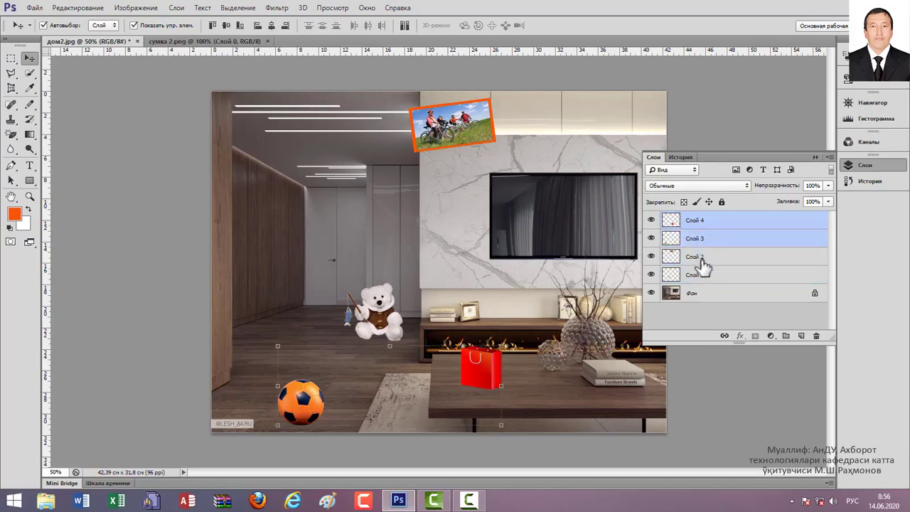
pyautogui.keyDown('ctrl'); pyautogui.click(700, 259); pyautogui.keyUp('ctrl')
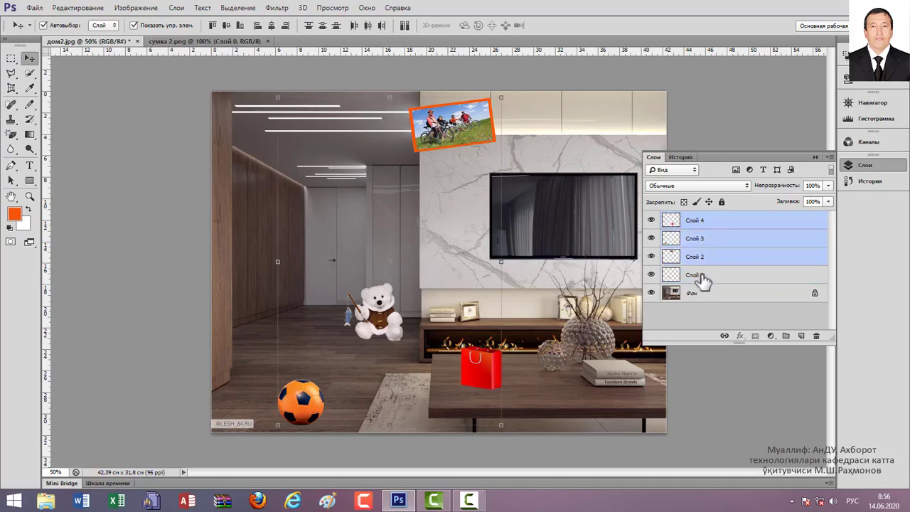
pyautogui.keyDown('ctrl'); pyautogui.click(700, 276); pyautogui.keyUp('ctrl')
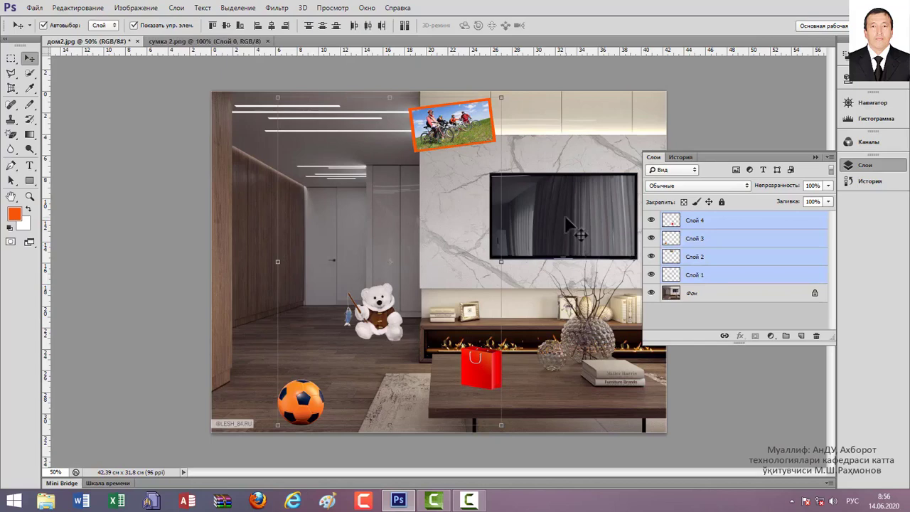
pyautogui.click(815, 157)
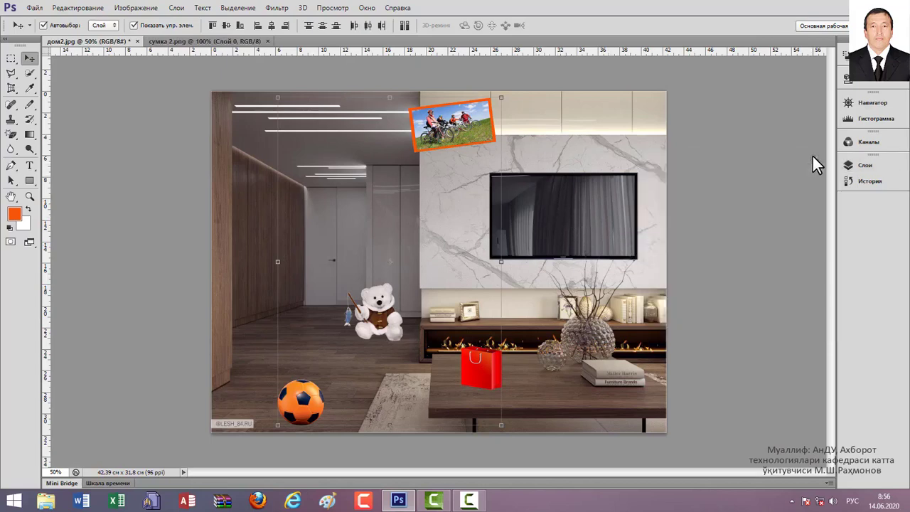
pyautogui.click(213, 27)
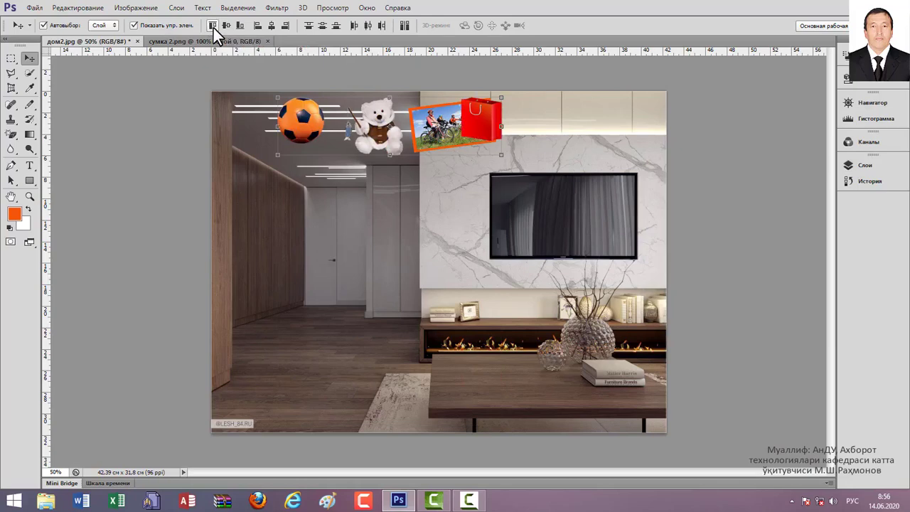
pyautogui.hotkey('ctrl', 'z')
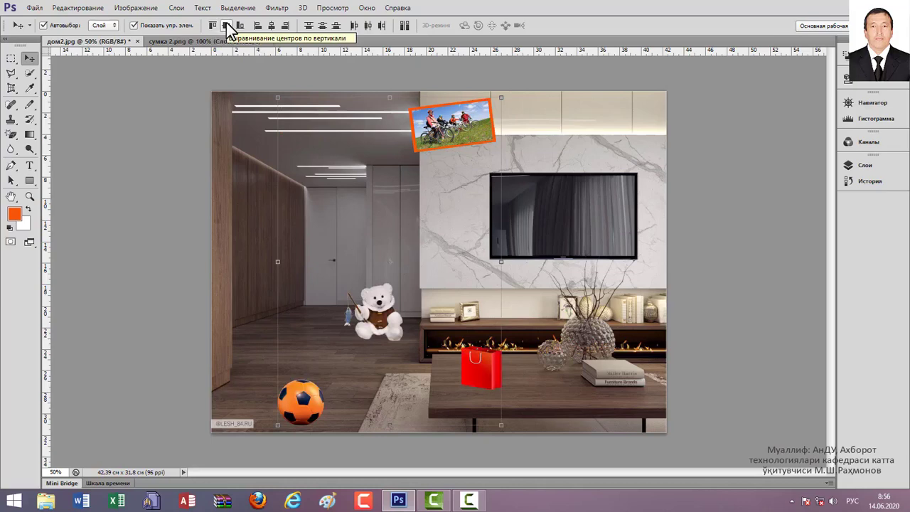
pyautogui.click(226, 26)
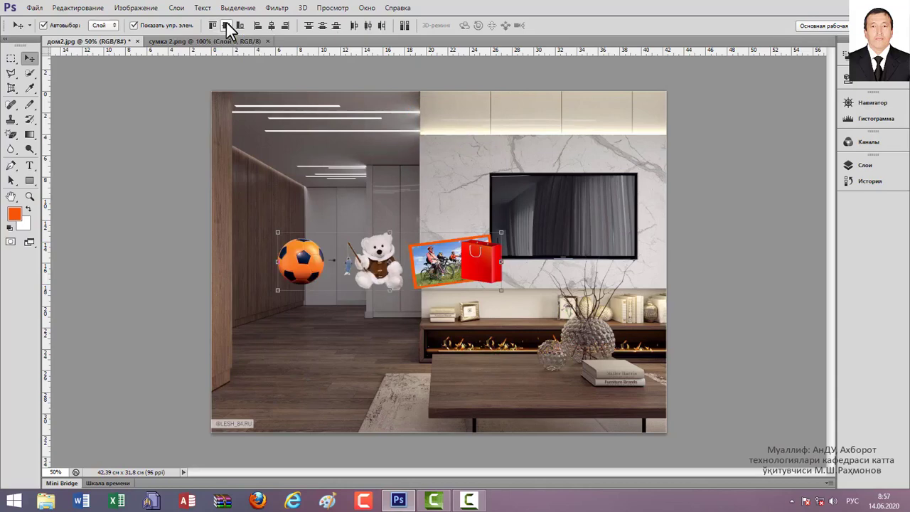
pyautogui.hotkey('ctrl', 'z')
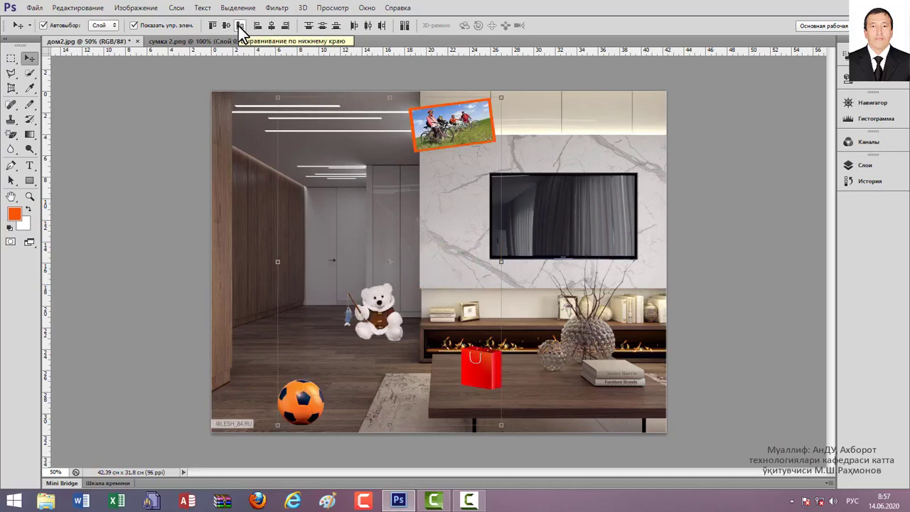
pyautogui.click(240, 26)
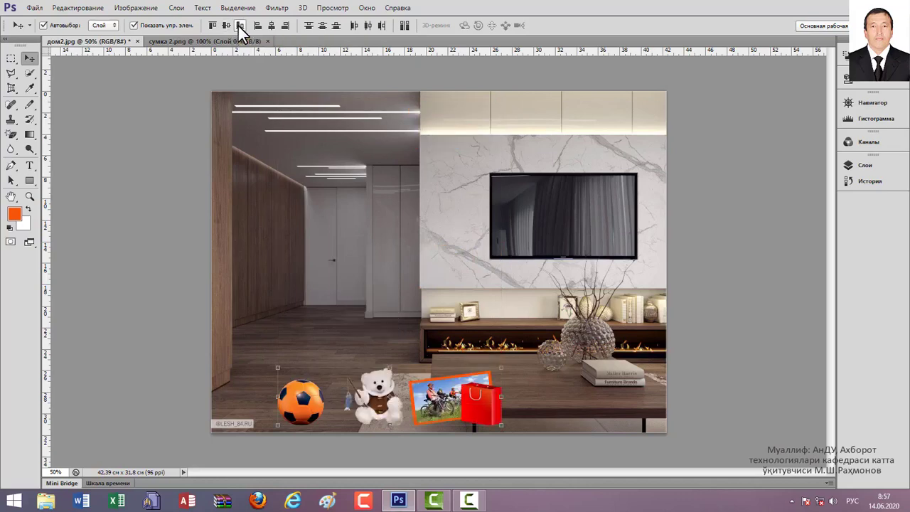
pyautogui.hotkey('ctrl', 'z')
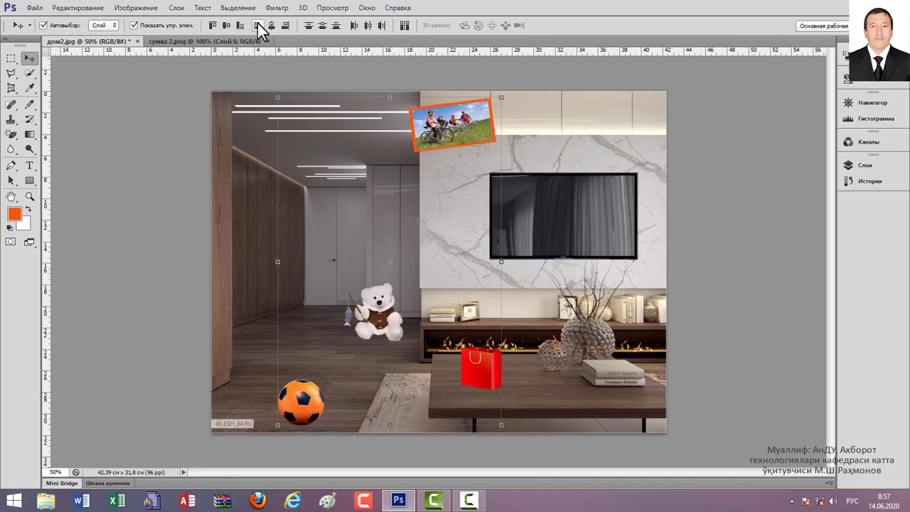
pyautogui.click(258, 25)
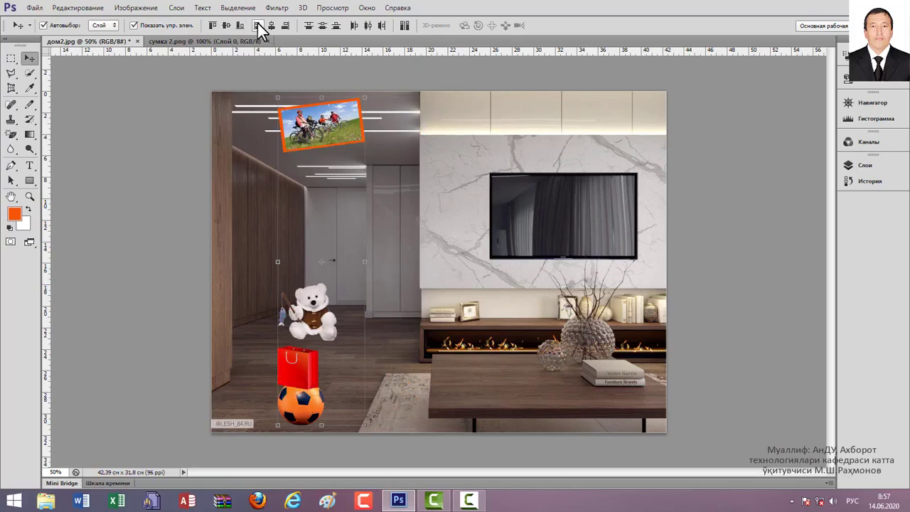
pyautogui.hotkey('ctrl', 'z')
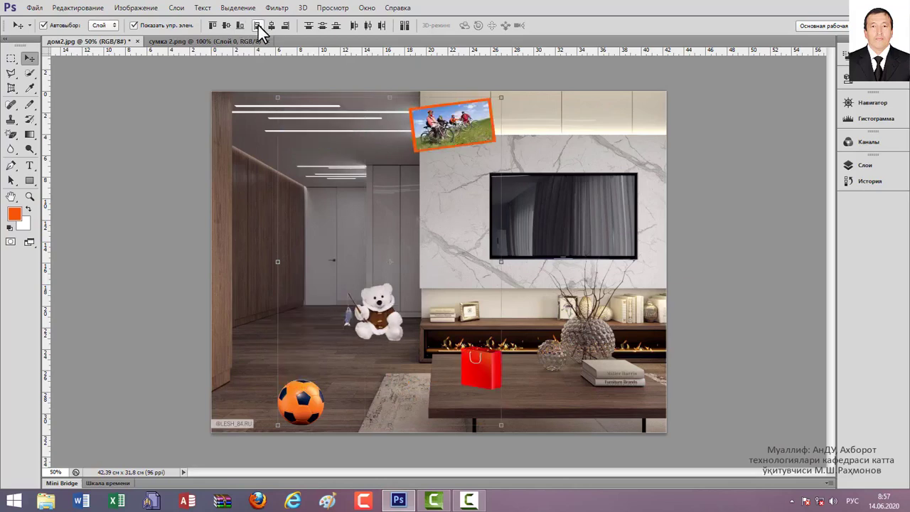